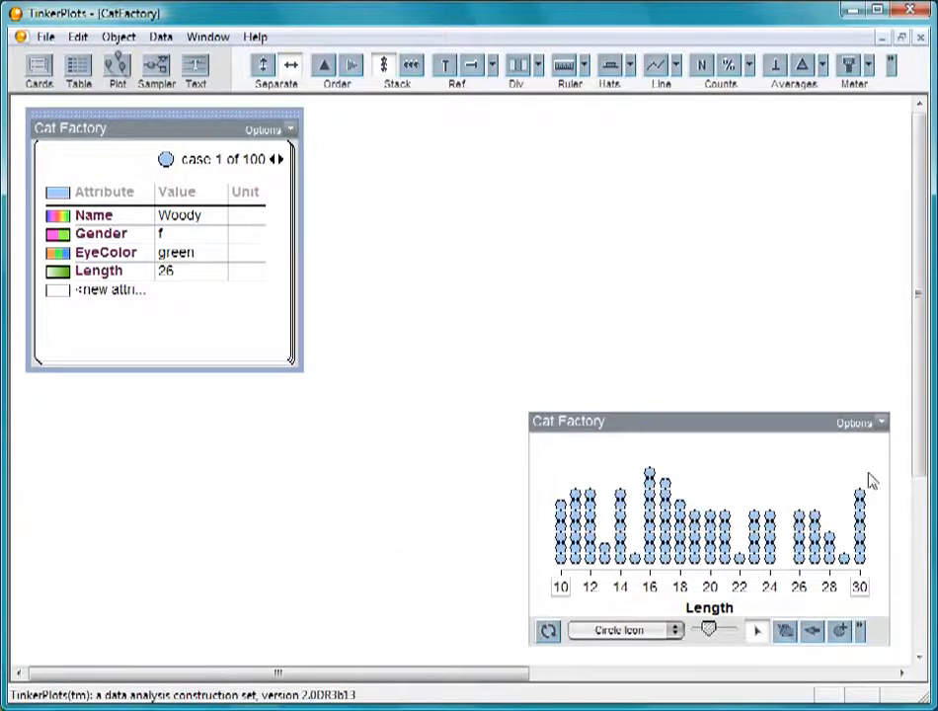
Step: Select the topmost cat at length 16 in the plot and move the case cards to the empty area above the plot
{"action": "left_click", "coordinate": [651, 475]}
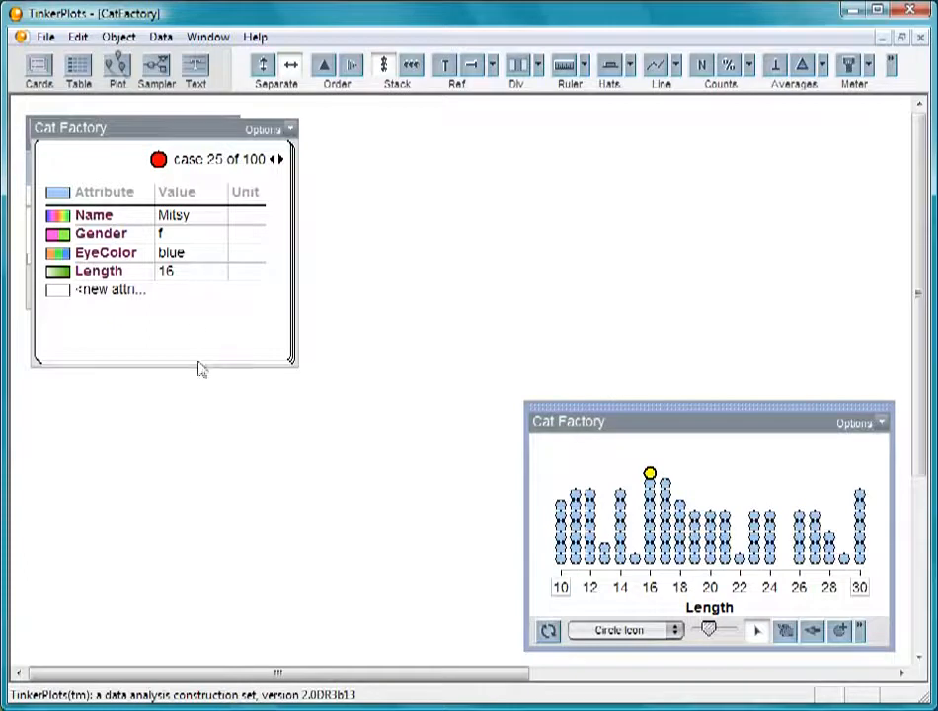
{"action": "left_click", "coordinate": [198, 120]}
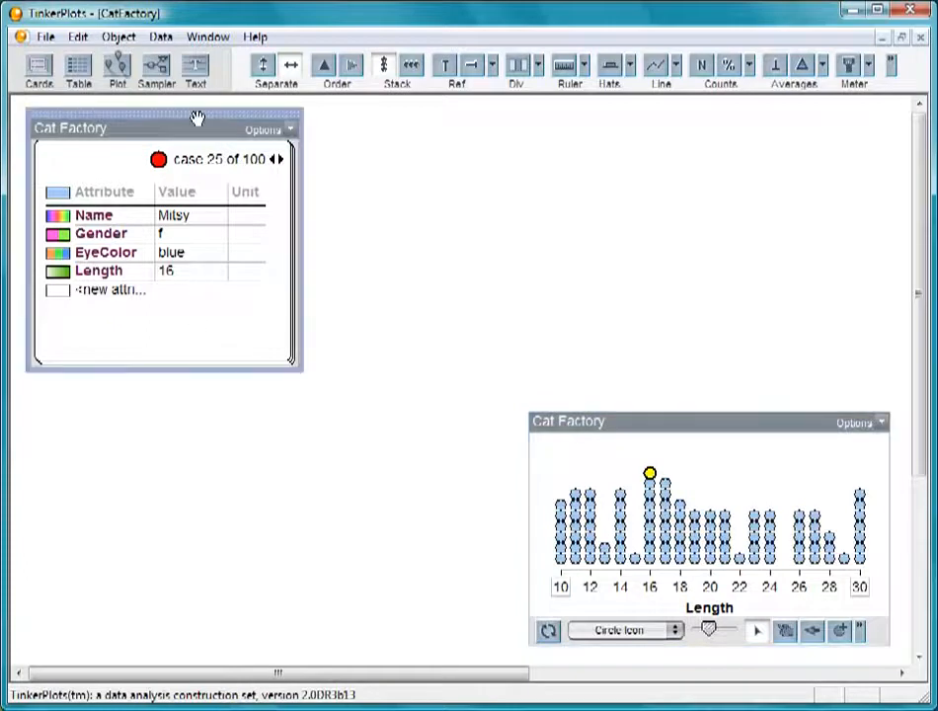
{"action": "left_click_drag", "start_coordinate": [198, 117], "coordinate": [774, 122]}
Step: Enlarge the sampler uncovered beneath the cards until all four devices show, and run it, raising the speed to Fast +1
{"action": "left_click", "coordinate": [240, 311]}
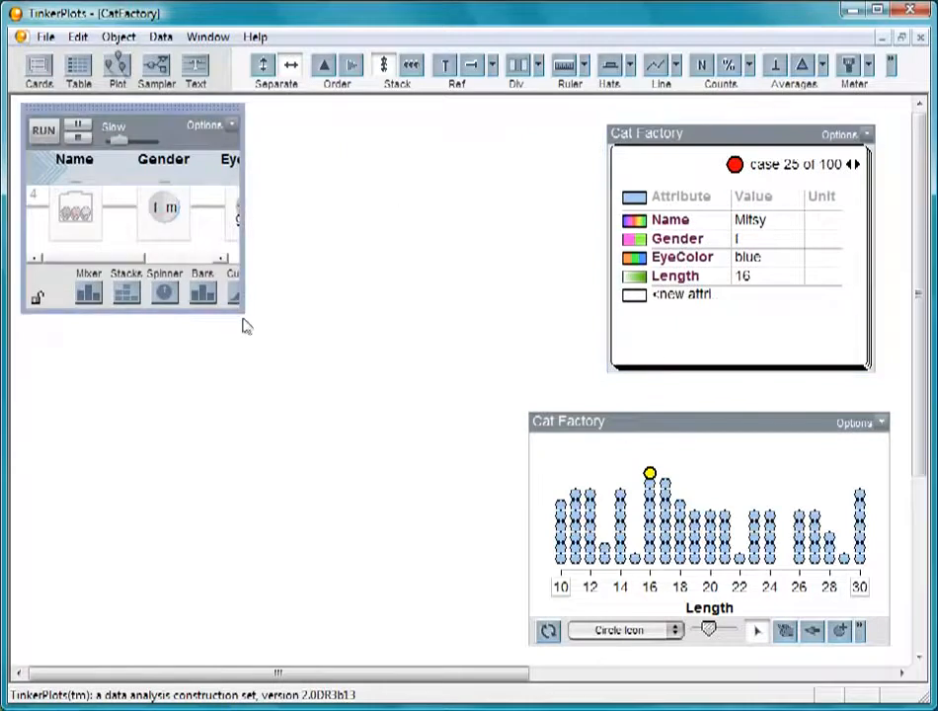
{"action": "mouse_move", "coordinate": [245, 314]}
{"action": "left_mouse_down"}
{"action": "mouse_move", "coordinate": [387, 525]}
{"action": "mouse_move", "coordinate": [480, 606]}
{"action": "mouse_move", "coordinate": [505, 649]}
{"action": "mouse_move", "coordinate": [518, 647]}
{"action": "left_mouse_up"}
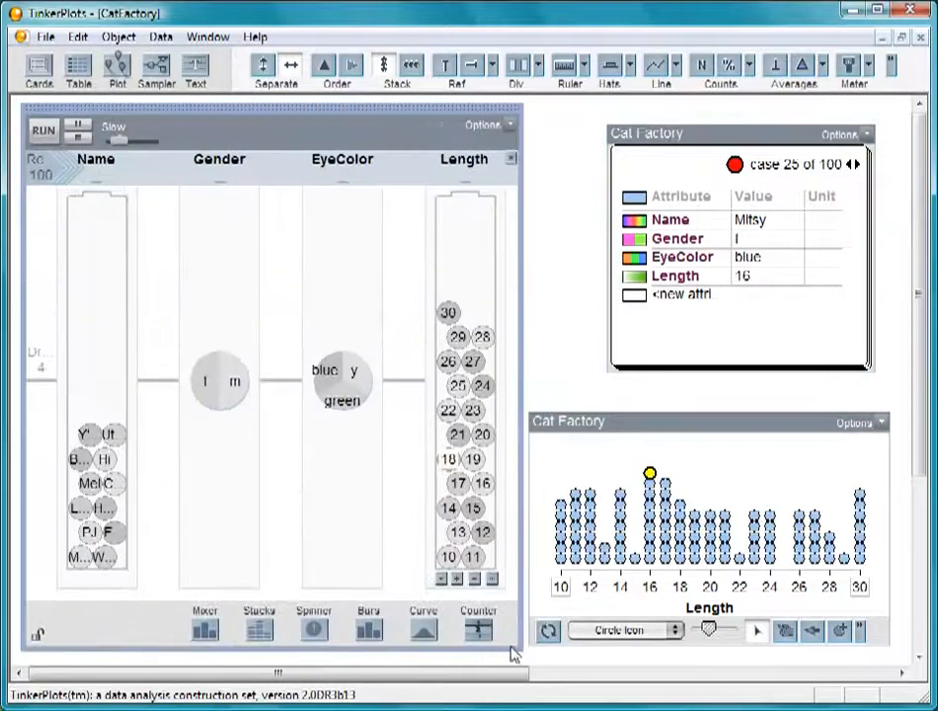
{"action": "left_click", "coordinate": [41, 128]}
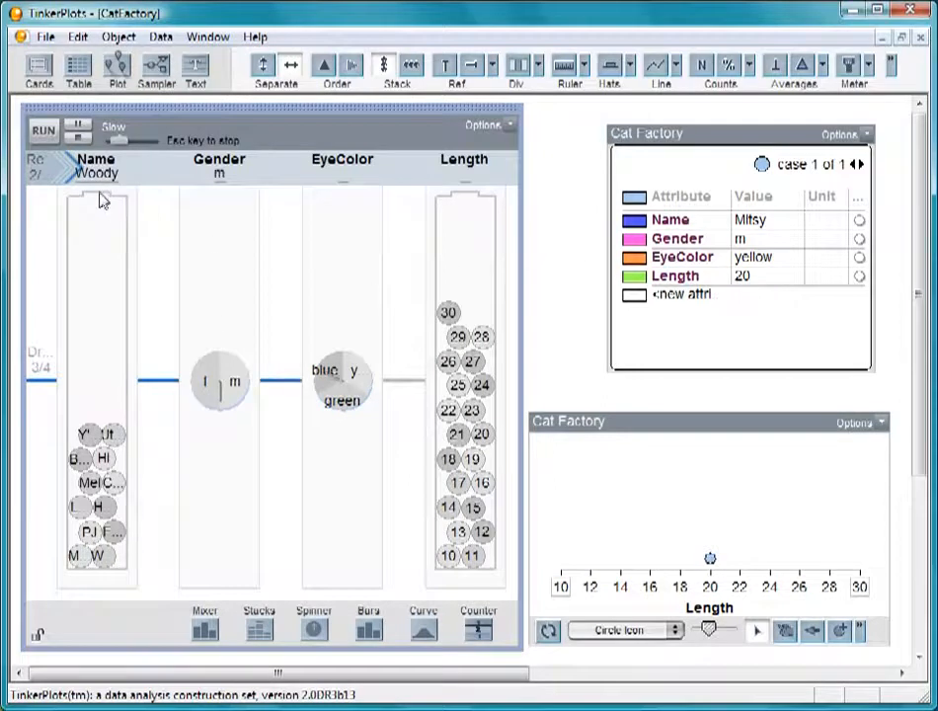
{"action": "left_click_drag", "start_coordinate": [117, 143], "coordinate": [126, 142]}
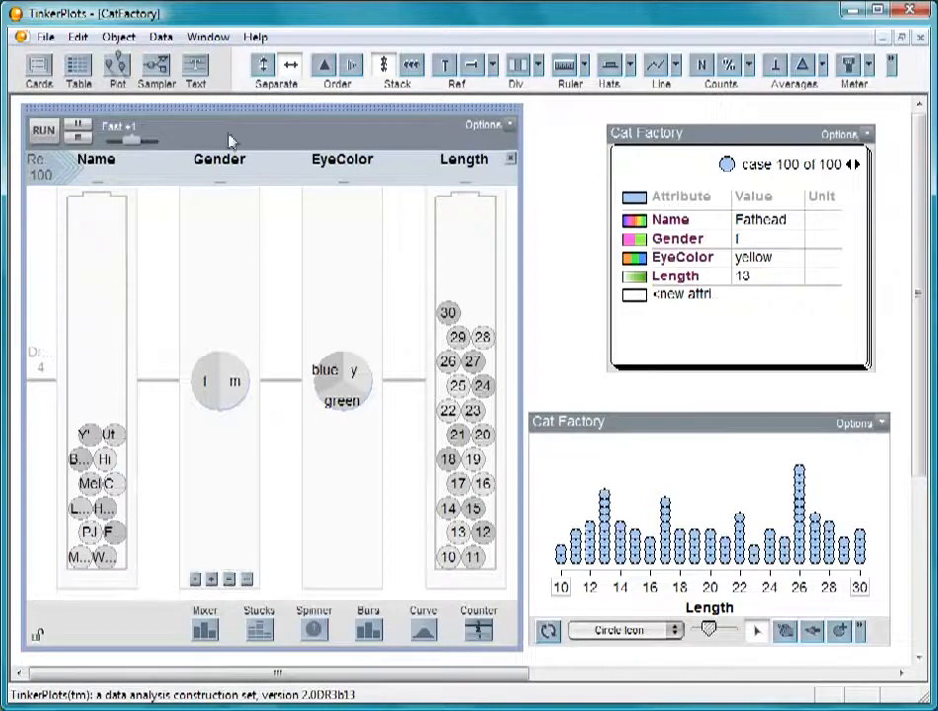
Step: Switch to the New and Improved Cat Factory document, add a sampler to it and enlarge the sampler
{"action": "left_click", "coordinate": [207, 38]}
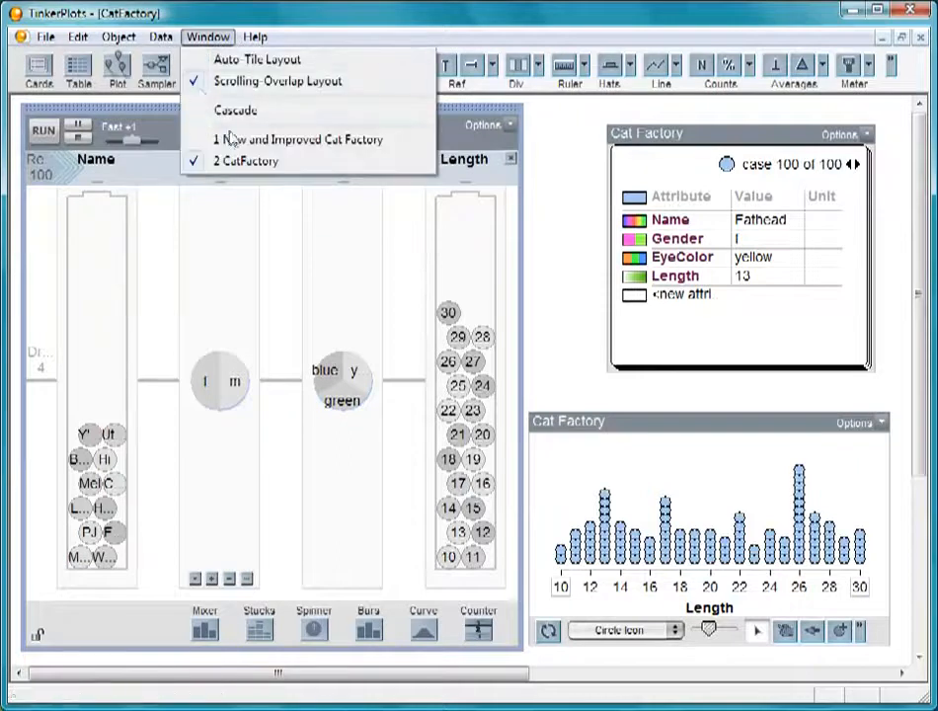
{"action": "left_click", "coordinate": [237, 141]}
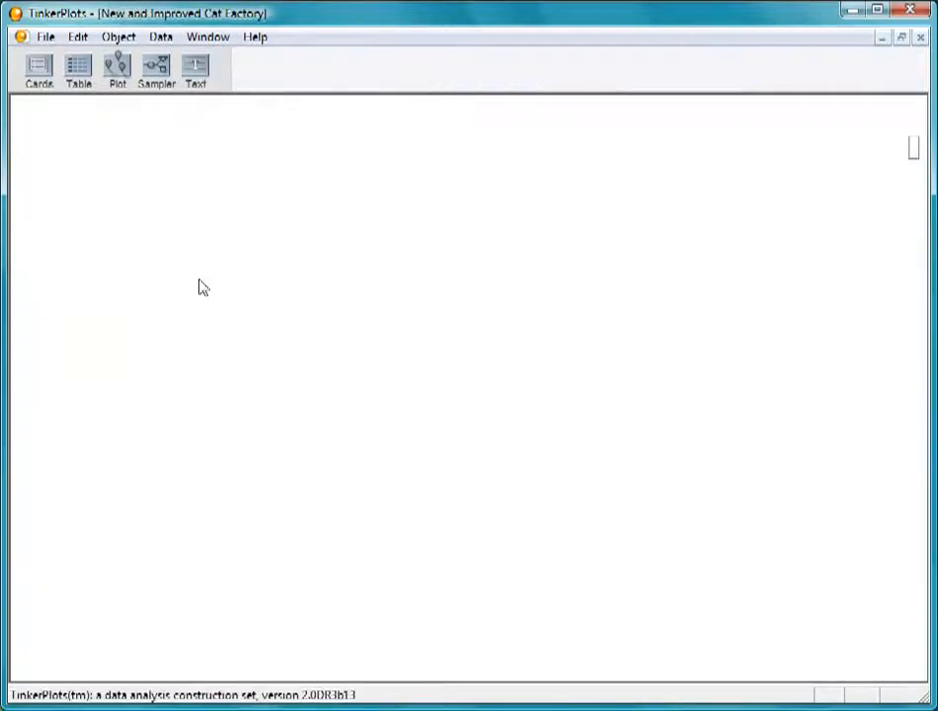
{"action": "mouse_move", "coordinate": [156, 65]}
{"action": "left_mouse_down"}
{"action": "mouse_move", "coordinate": [118, 63]}
{"action": "mouse_move", "coordinate": [111, 146]}
{"action": "mouse_move", "coordinate": [38, 128]}
{"action": "left_mouse_up"}
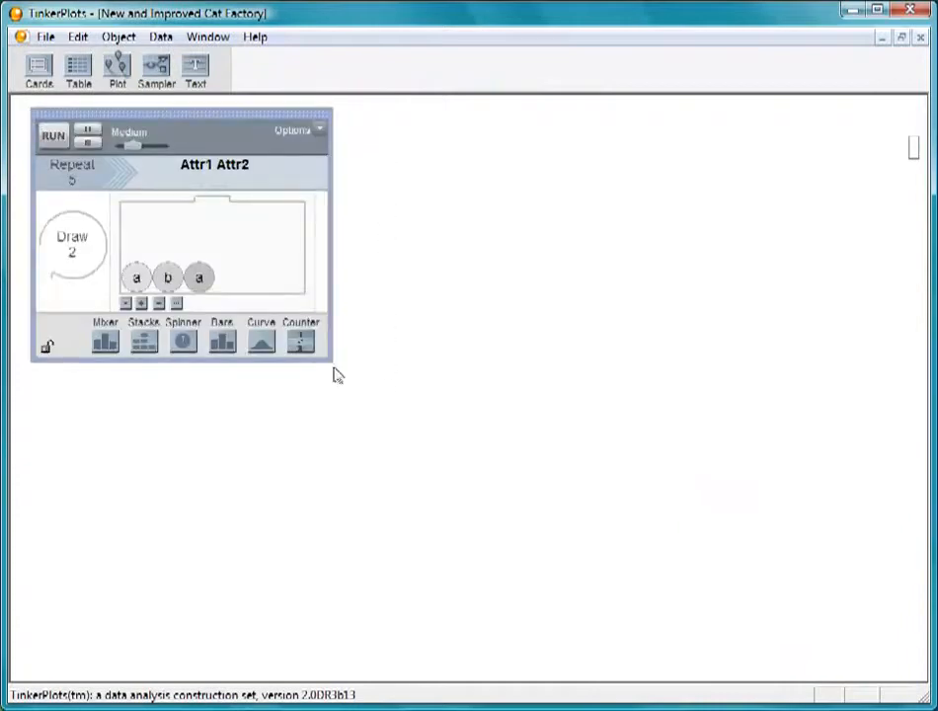
{"action": "left_click_drag", "start_coordinate": [329, 361], "coordinate": [529, 536]}
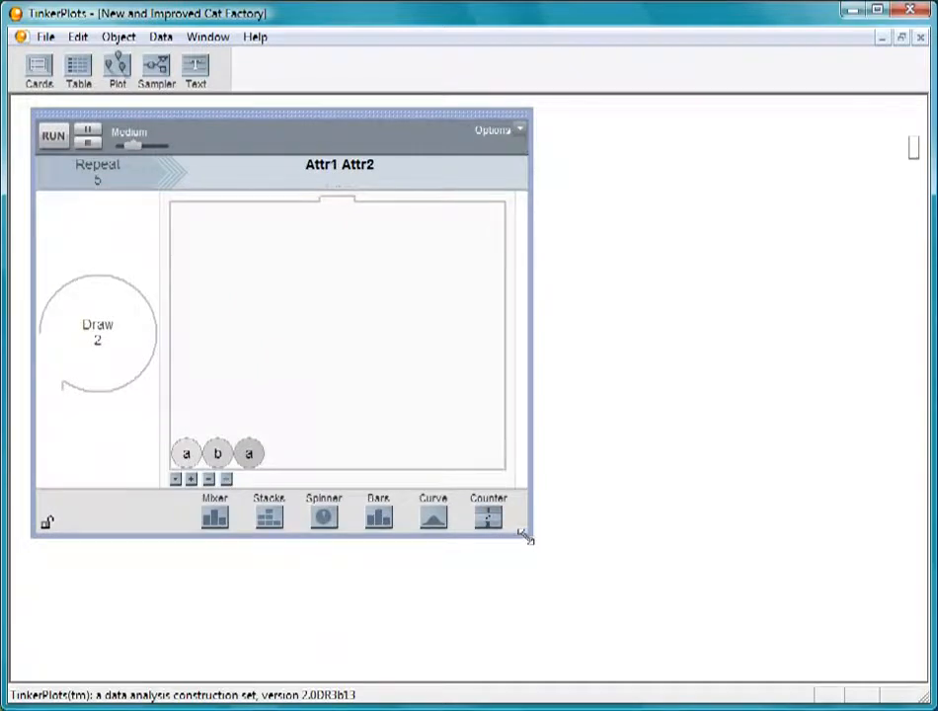
Step: Replace the sampler's mixer with a spinner and label its larger sector m and its smaller sector f
{"action": "left_click_drag", "start_coordinate": [325, 516], "coordinate": [247, 452]}
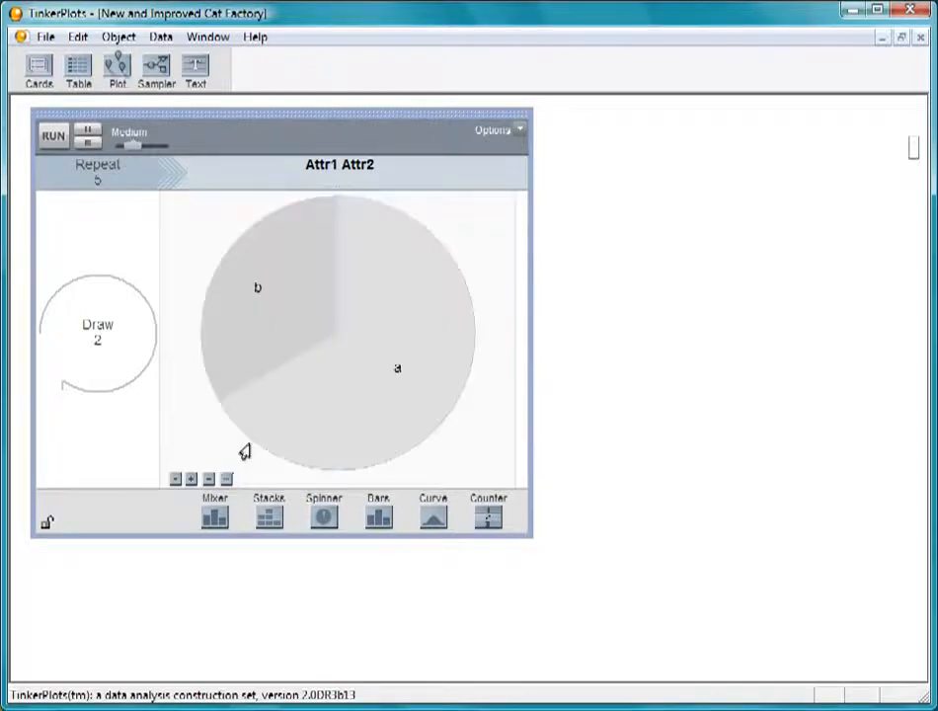
{"action": "left_click", "coordinate": [397, 368]}
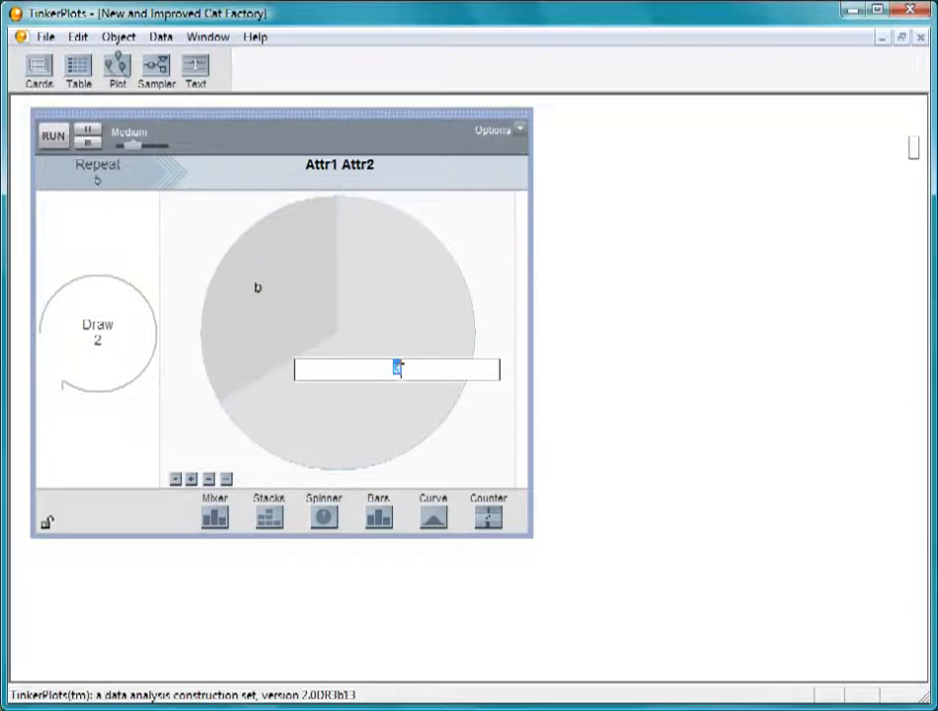
{"action": "left_click", "coordinate": [258, 288]}
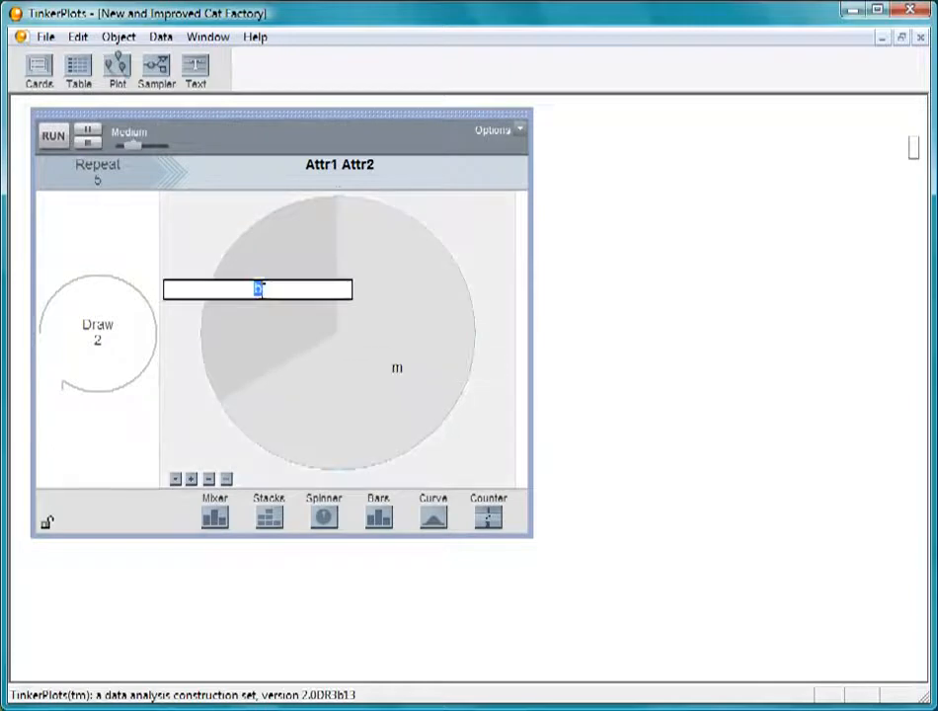
{"action": "left_click", "coordinate": [464, 446]}
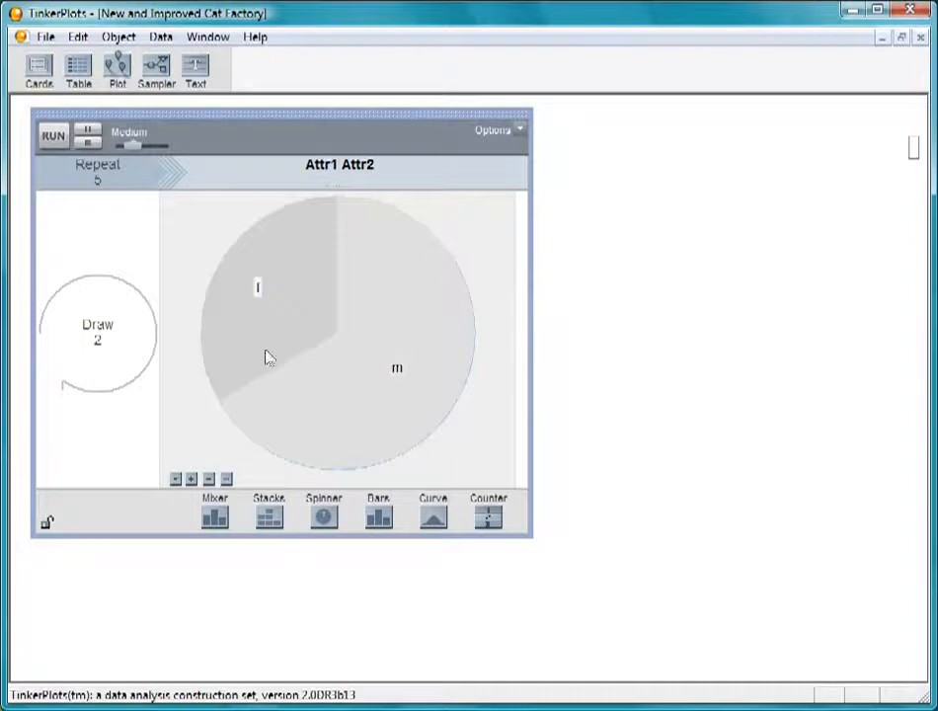
Step: Divide the spinner evenly between f and m using Equalize Angles
{"action": "left_click_drag", "start_coordinate": [232, 392], "coordinate": [336, 456]}
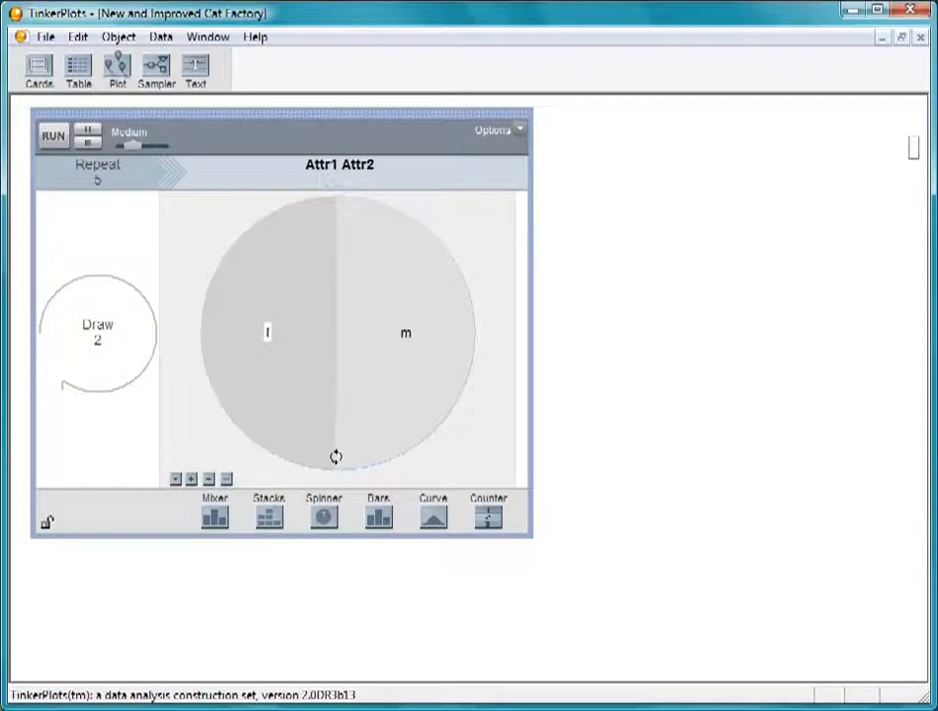
{"action": "left_click", "coordinate": [175, 480]}
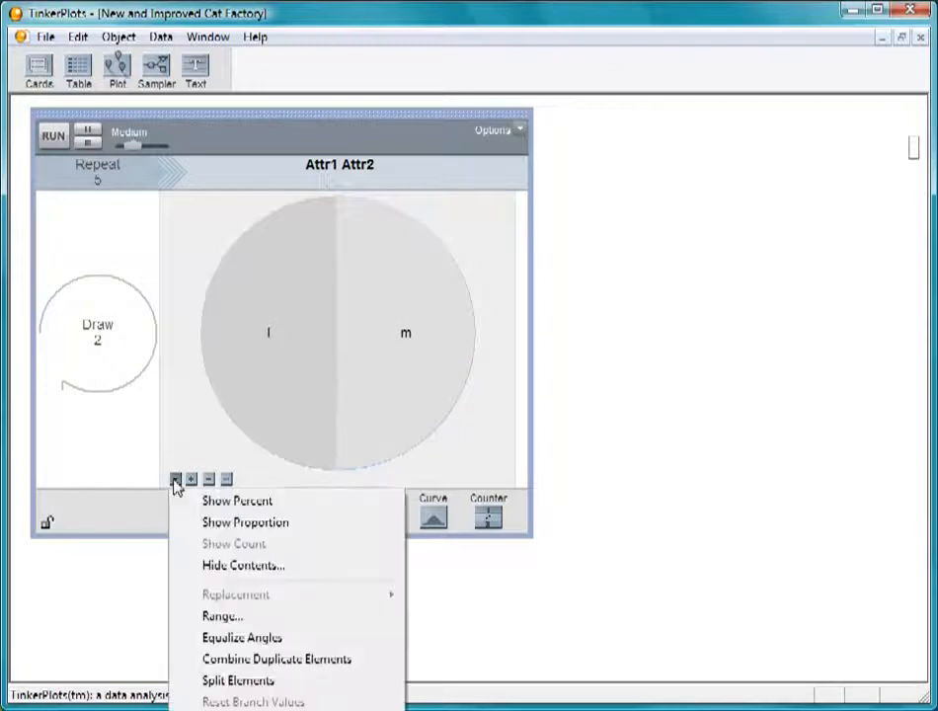
{"action": "left_click", "coordinate": [187, 637]}
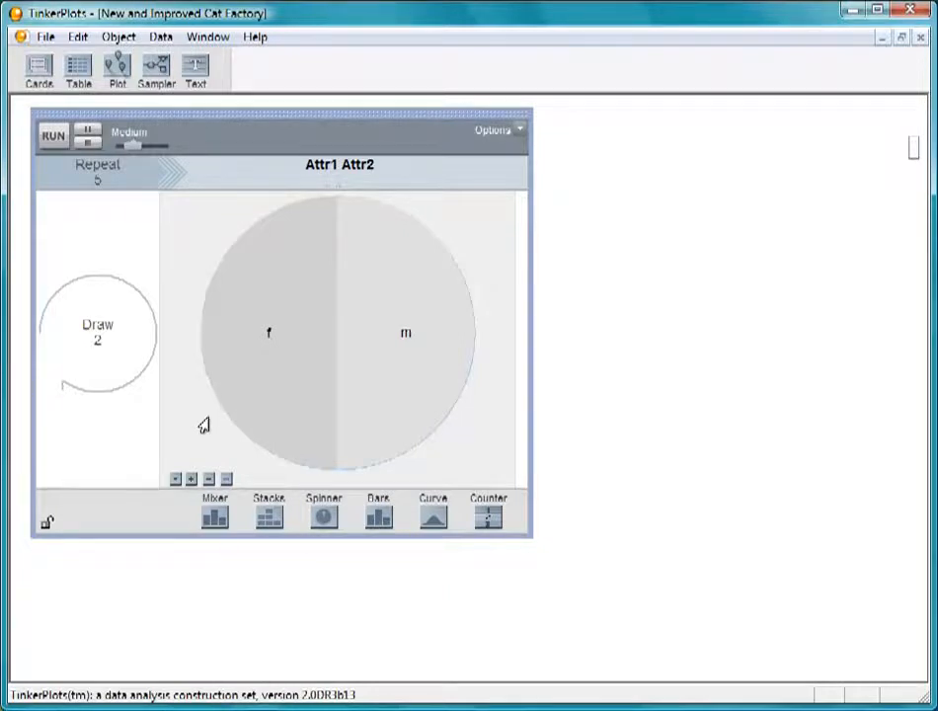
Step: Add an empty mixer after the spinner, and name the mixer's attribute Name and the spinner's attribute Gender
{"action": "left_click_drag", "start_coordinate": [213, 516], "coordinate": [525, 370]}
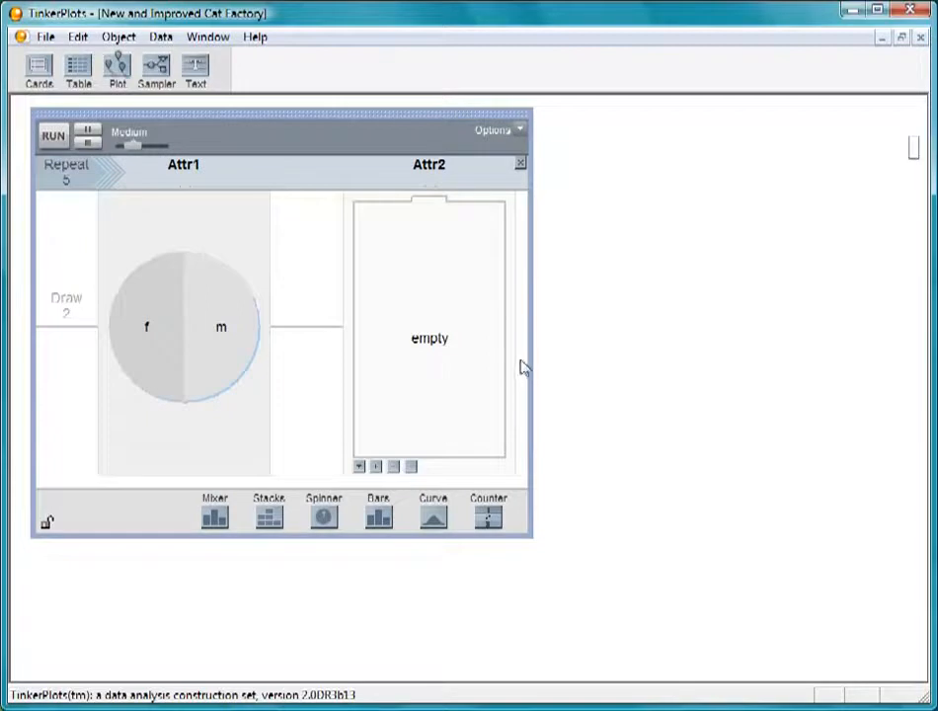
{"action": "left_click", "coordinate": [442, 165]}
{"action": "type", "text": "Name"}
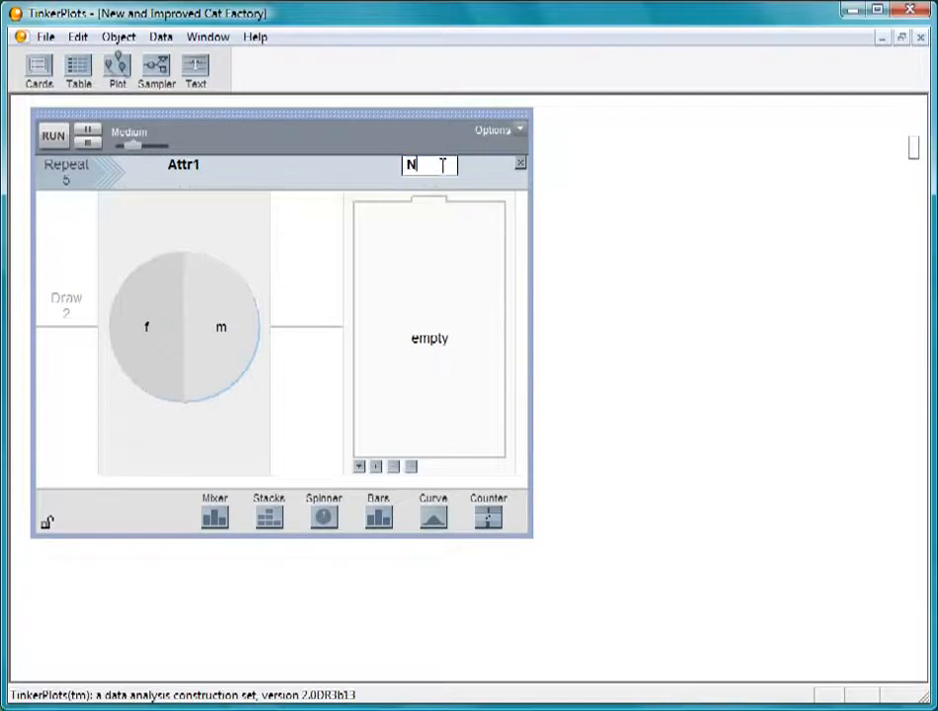
{"action": "left_click", "coordinate": [194, 165]}
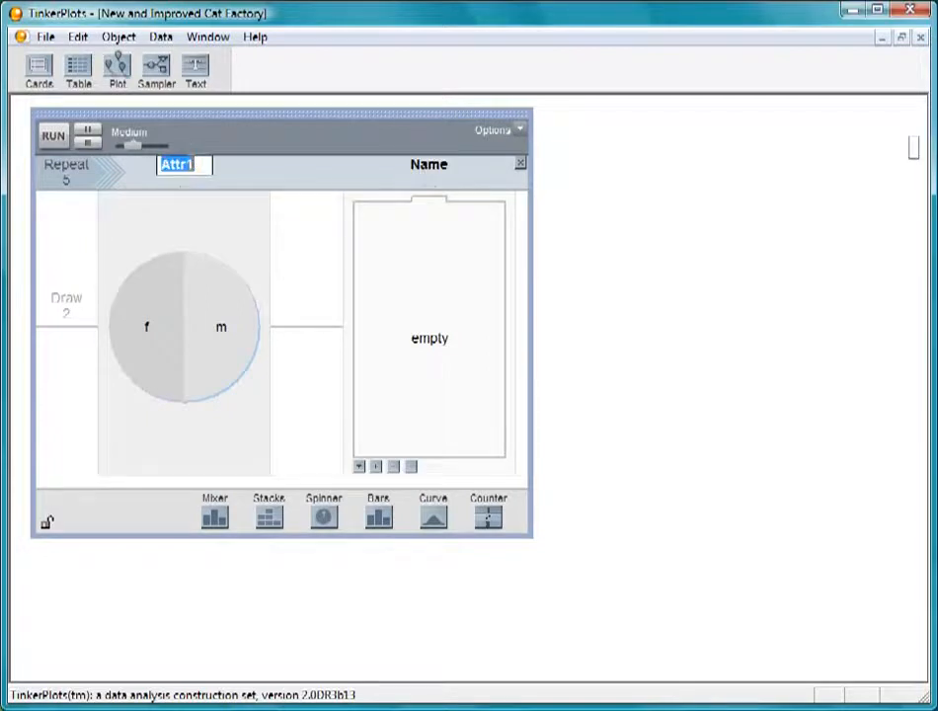
{"action": "type", "text": "Gender"}
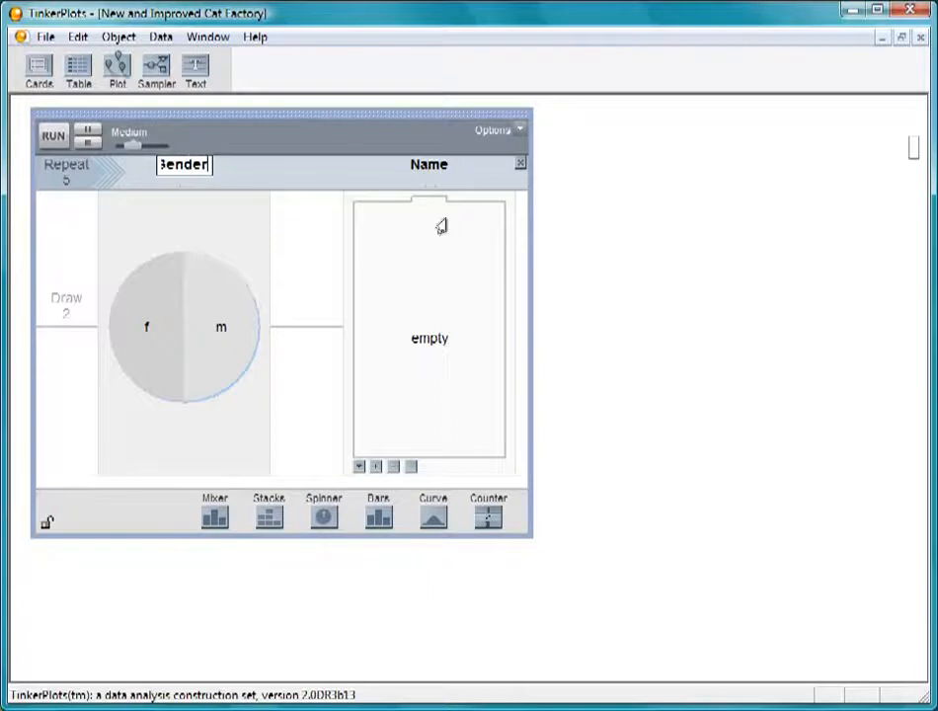
{"action": "left_click", "coordinate": [602, 258]}
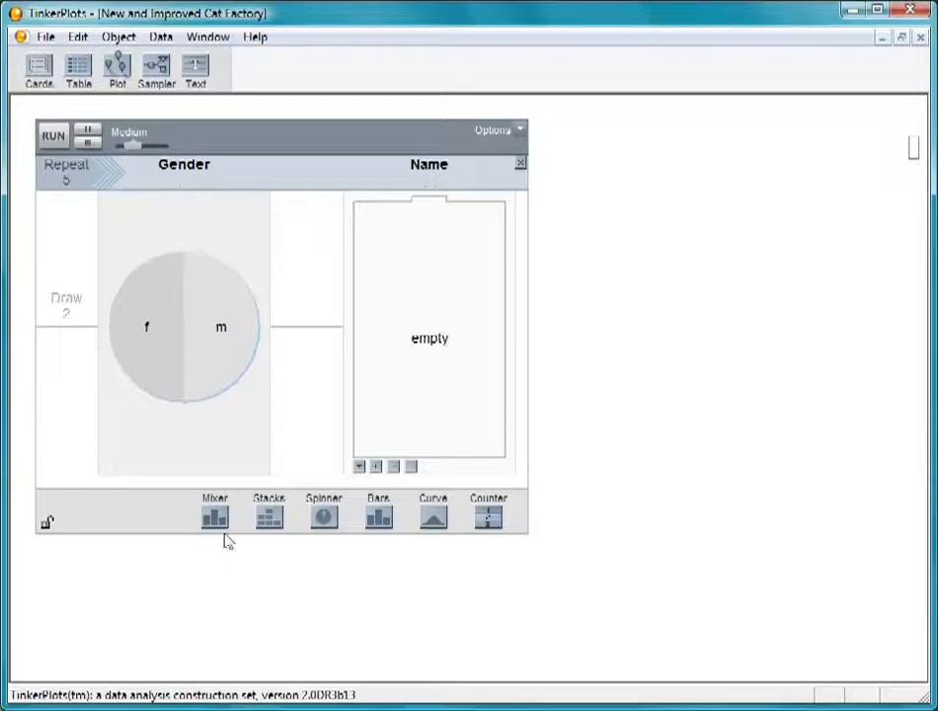
Step: Add a second mixer under Name to branch by gender, and expand the collapsed text object to show both cat-name lists
{"action": "left_click_drag", "start_coordinate": [214, 521], "coordinate": [413, 496]}
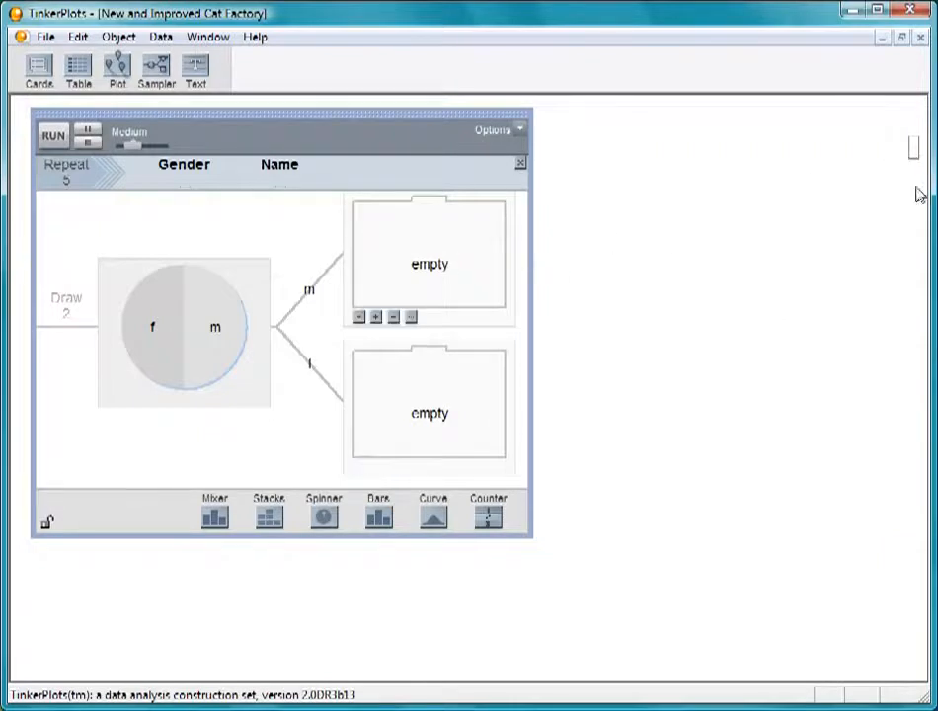
{"action": "left_click", "coordinate": [912, 150]}
{"action": "left_click_drag", "start_coordinate": [888, 130], "coordinate": [741, 133]}
{"action": "left_click_drag", "start_coordinate": [778, 166], "coordinate": [886, 558]}
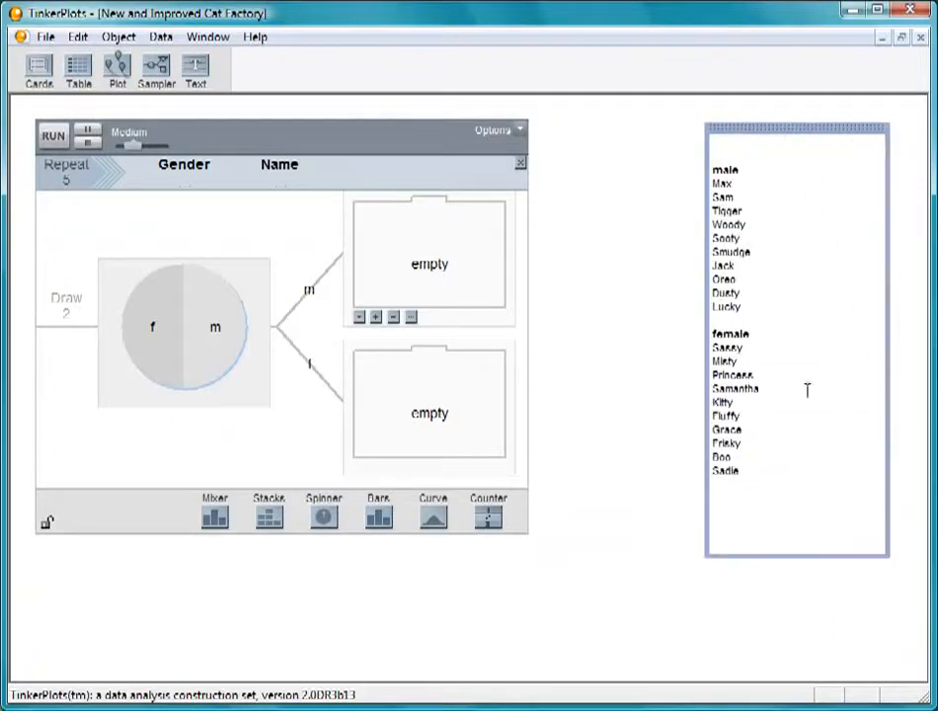
Step: Copy the list of male cat names from the text object and paste it into the mixer on the m branch
{"action": "left_click_drag", "start_coordinate": [762, 310], "coordinate": [722, 164]}
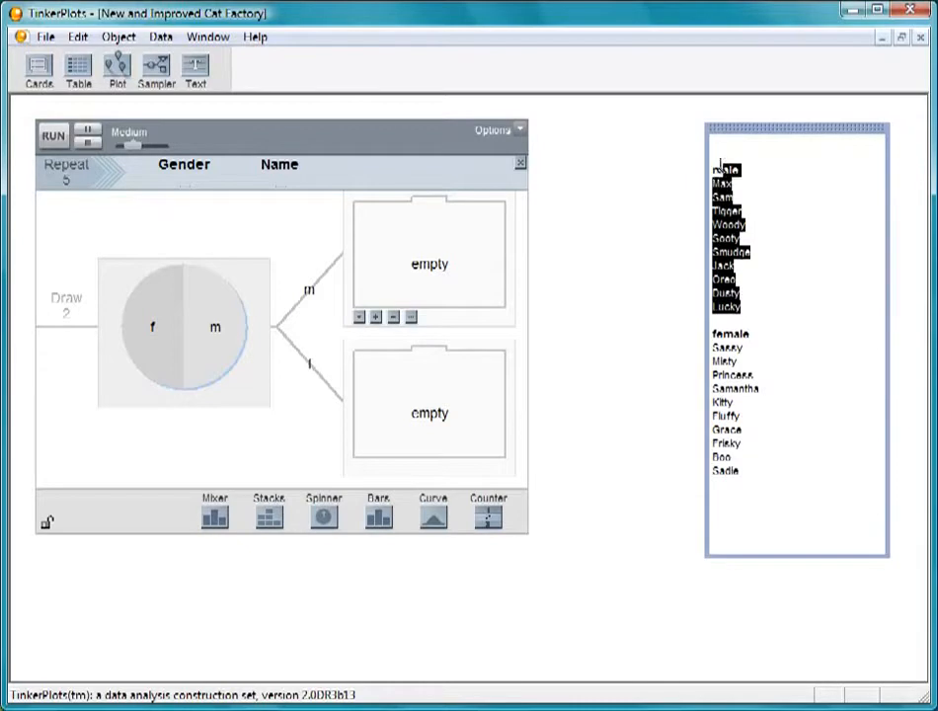
{"action": "left_click", "coordinate": [78, 37]}
{"action": "left_click", "coordinate": [79, 140]}
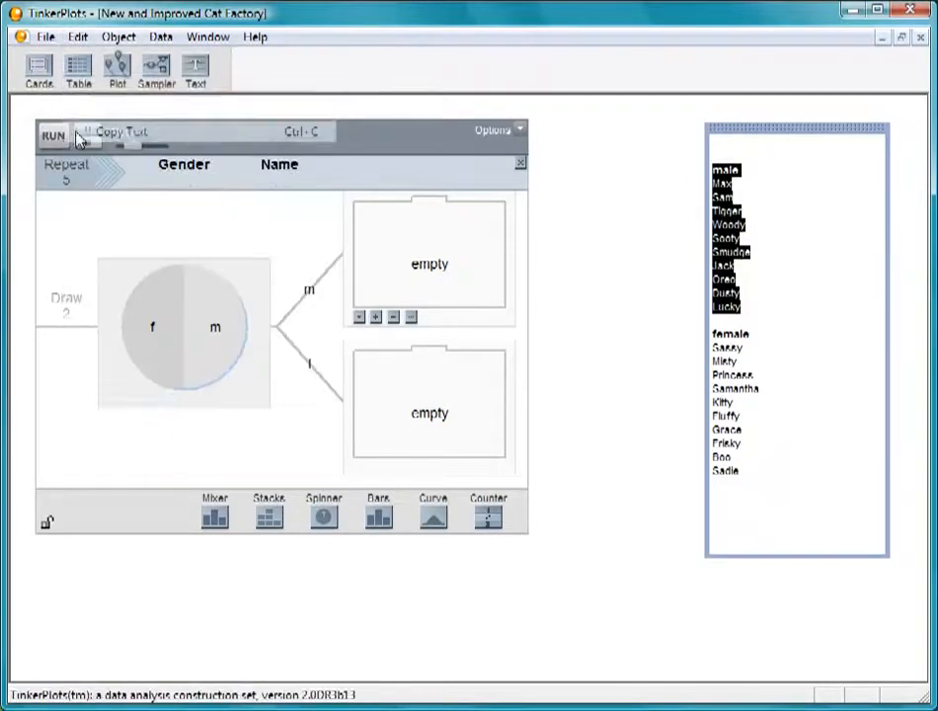
{"action": "left_click", "coordinate": [456, 267]}
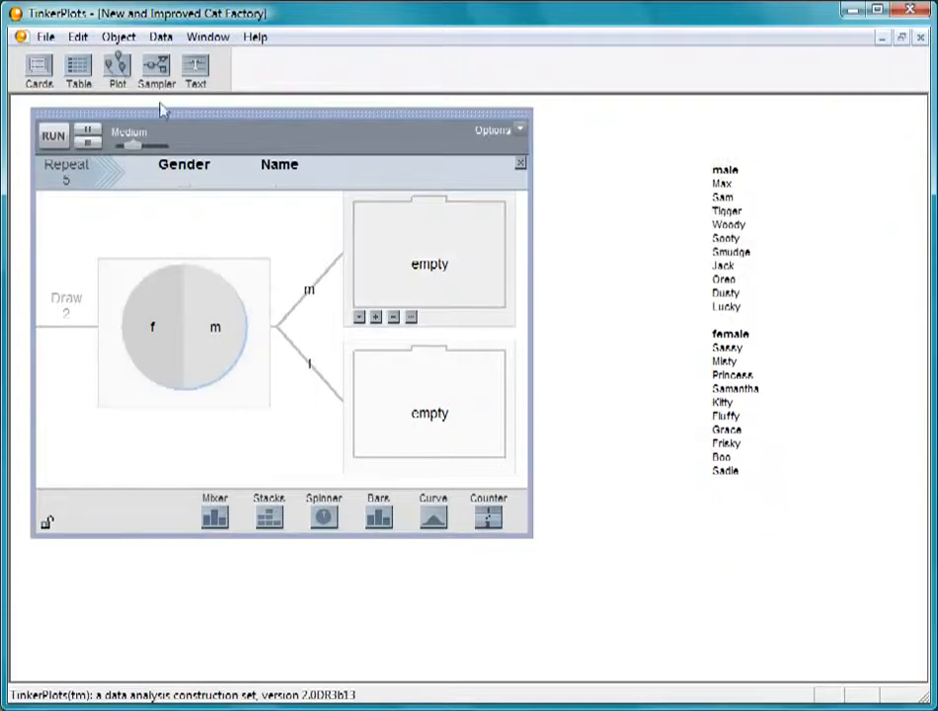
{"action": "left_click", "coordinate": [77, 37]}
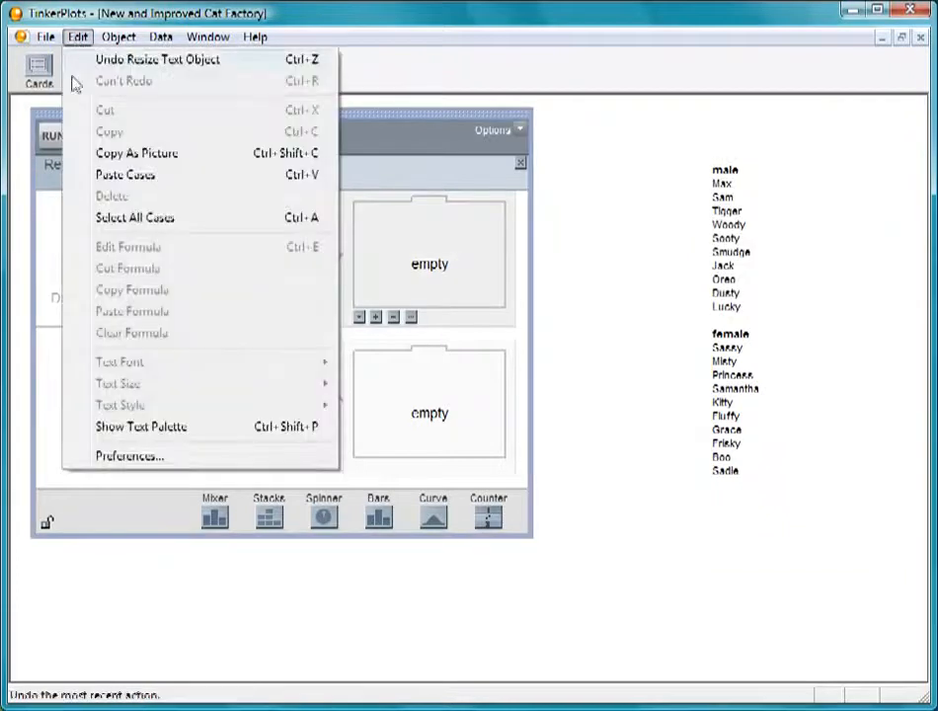
{"action": "left_click", "coordinate": [109, 174]}
Step: Copy the list of female cat names from the text object and paste it into the mixer on the f branch
{"action": "left_click", "coordinate": [764, 505]}
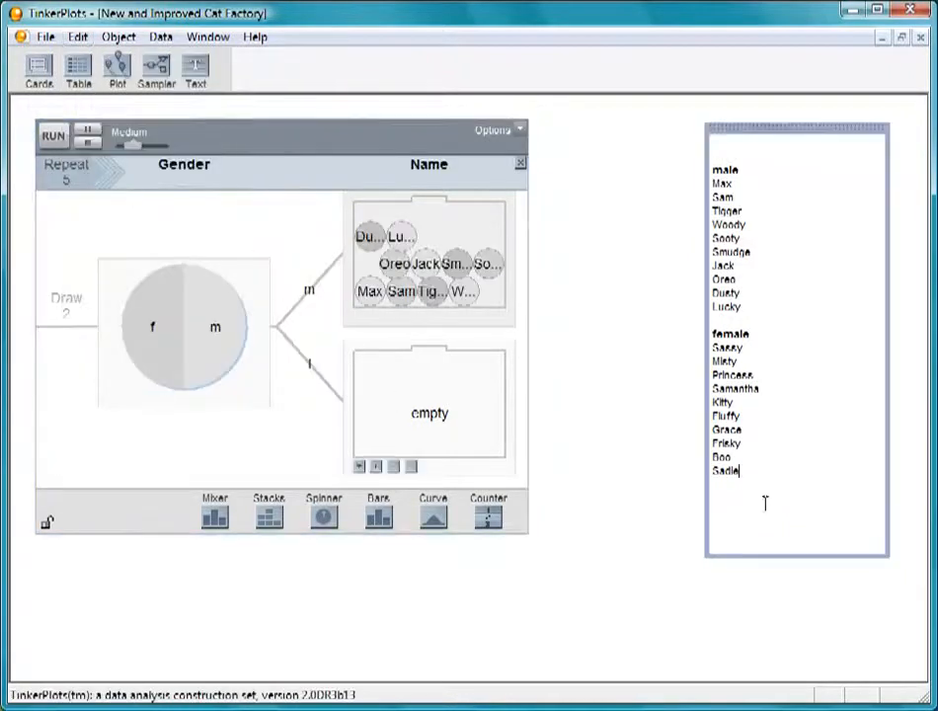
{"action": "left_click_drag", "start_coordinate": [759, 477], "coordinate": [714, 335]}
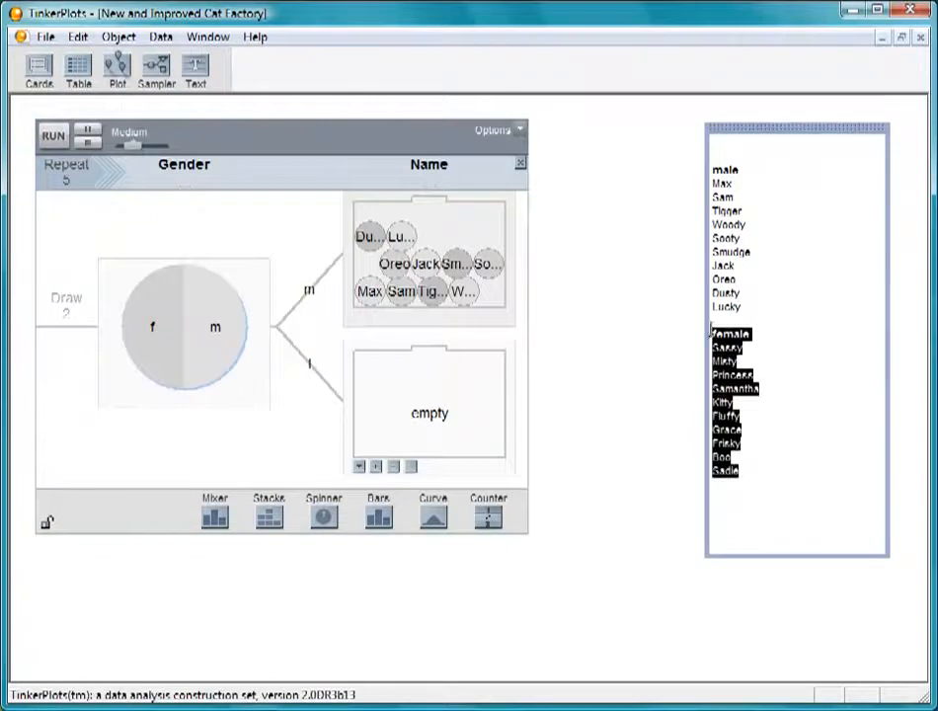
{"action": "left_click", "coordinate": [77, 36]}
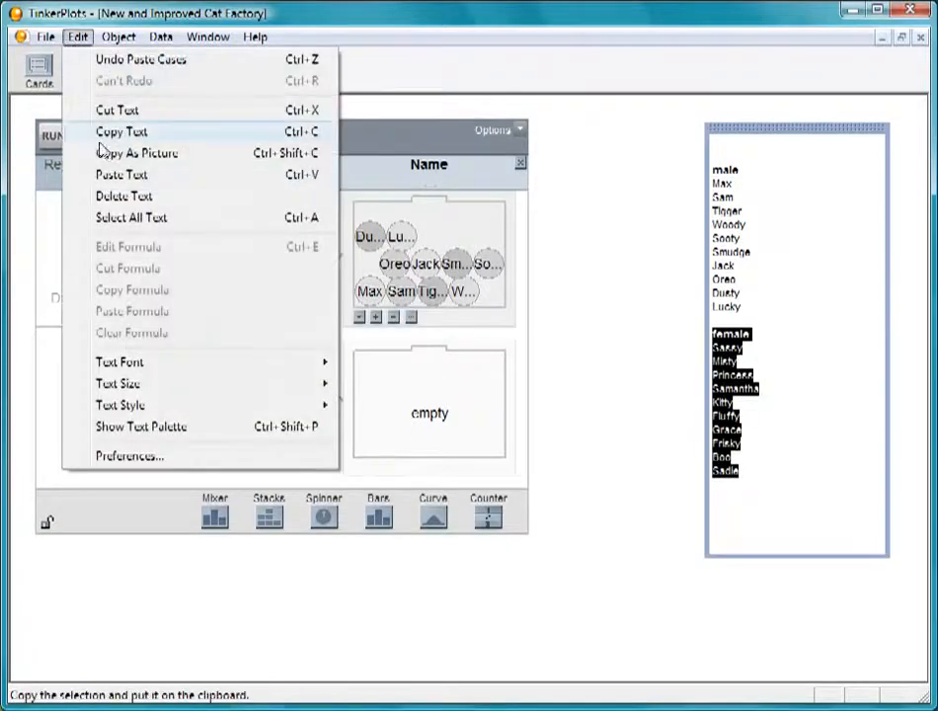
{"action": "left_click", "coordinate": [83, 145]}
{"action": "left_click", "coordinate": [425, 415]}
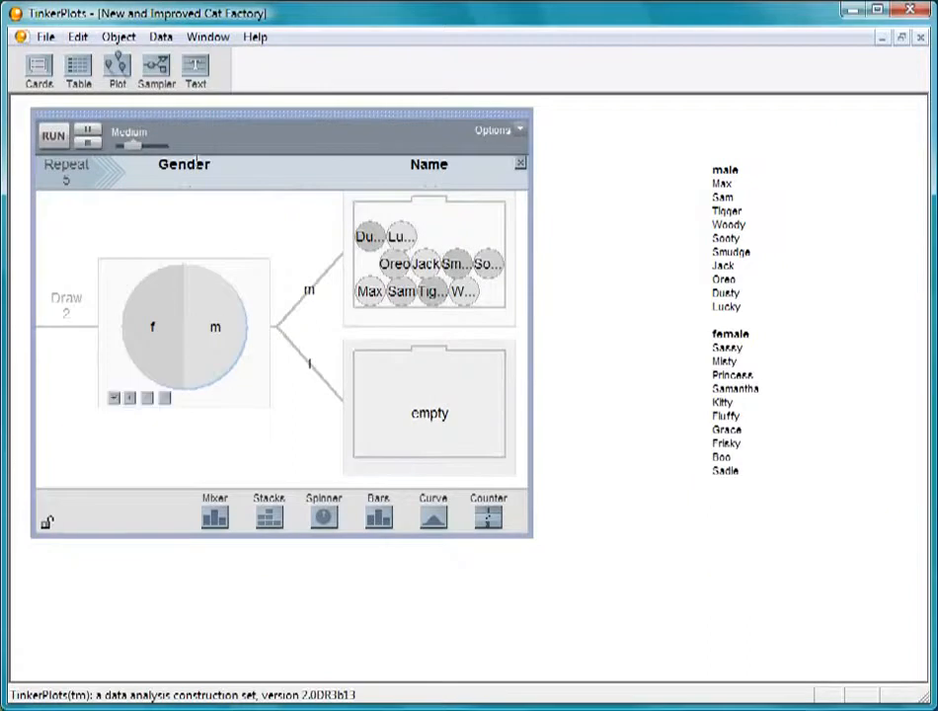
{"action": "left_click", "coordinate": [77, 36]}
{"action": "left_click", "coordinate": [80, 174]}
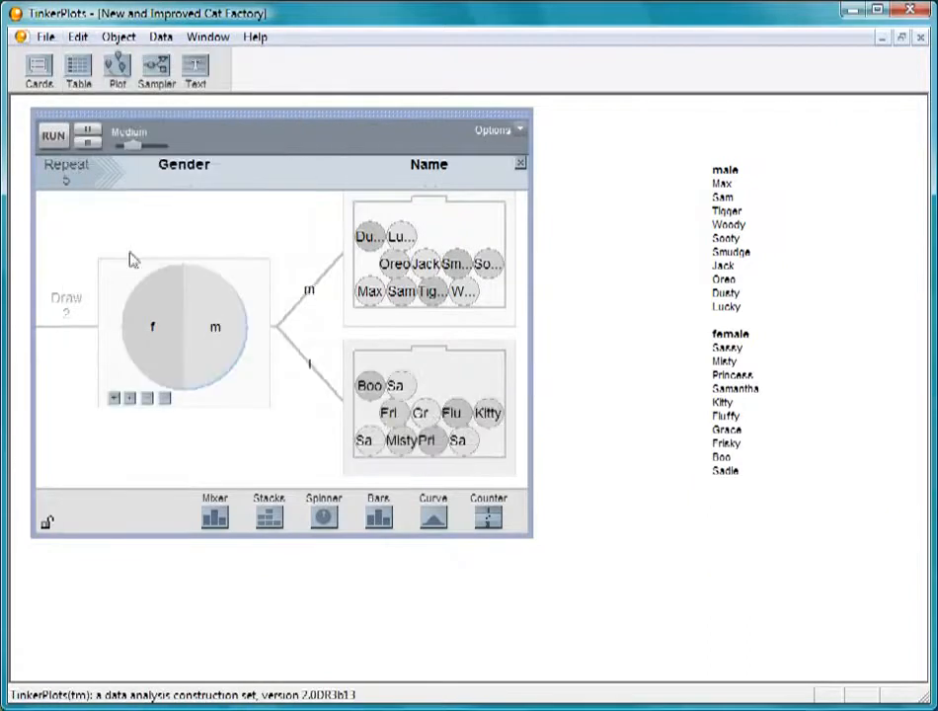
{"action": "left_click", "coordinate": [795, 627]}
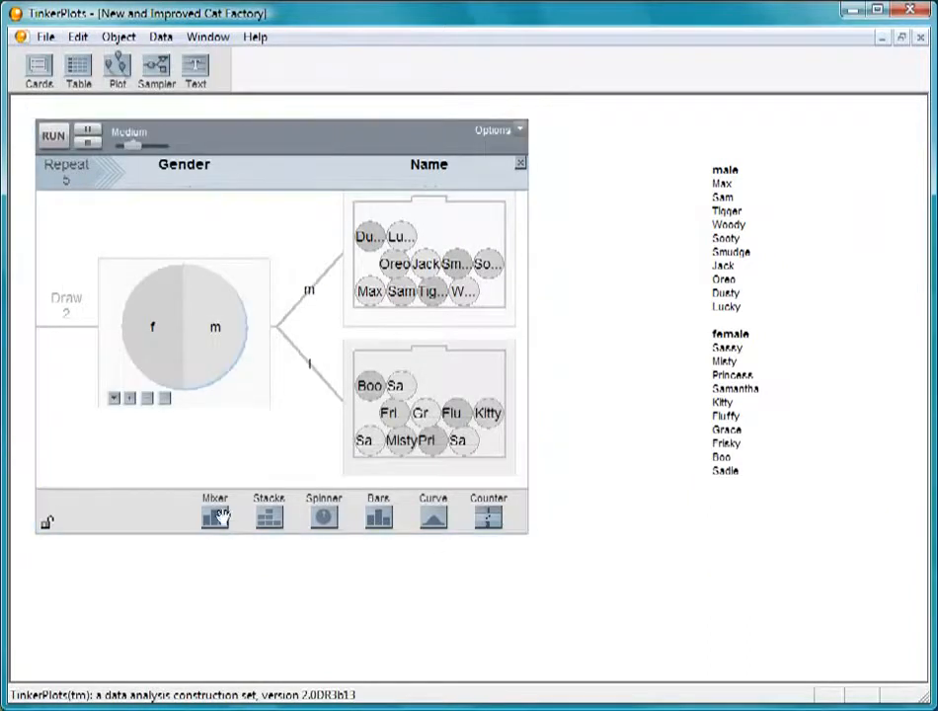
Step: Add an empty mixer after the two name mixers and name its attribute Length
{"action": "left_click_drag", "start_coordinate": [214, 518], "coordinate": [524, 308]}
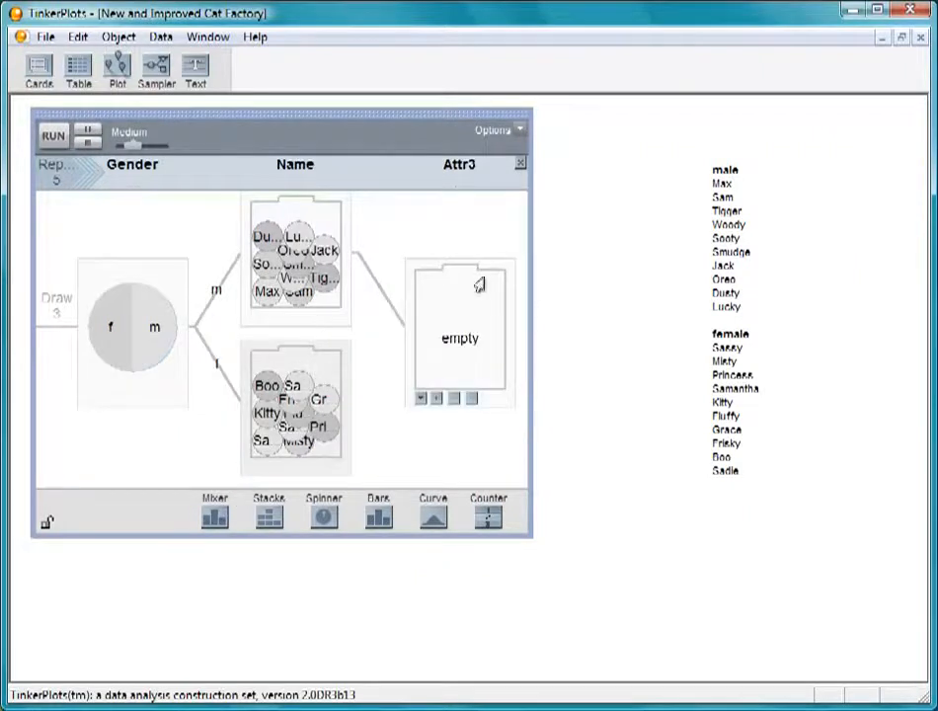
{"action": "left_click", "coordinate": [463, 173]}
{"action": "type", "text": "Length"}
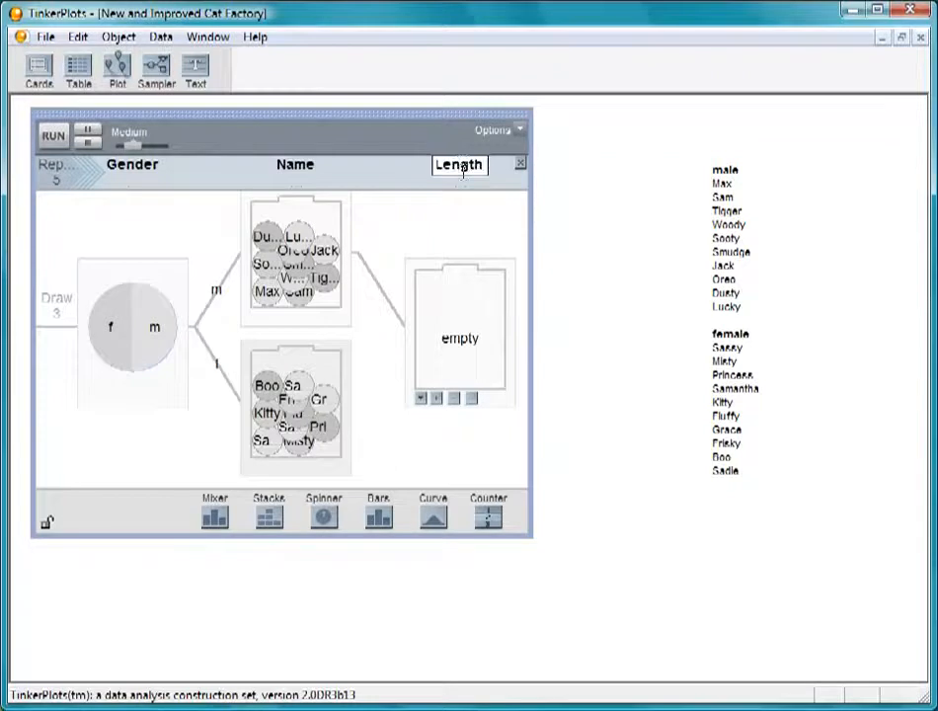
{"action": "key", "text": "Return"}
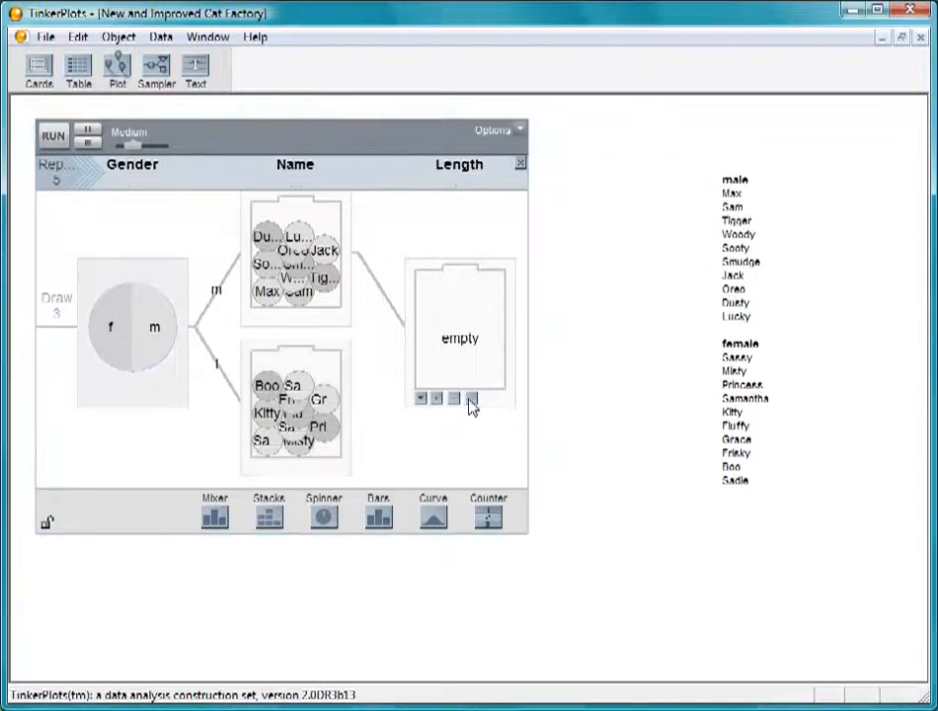
Step: Fill the Length mixer with the range 10 to 30, and make the sampler taller
{"action": "left_click", "coordinate": [471, 400]}
{"action": "type", "text": "10 30"}
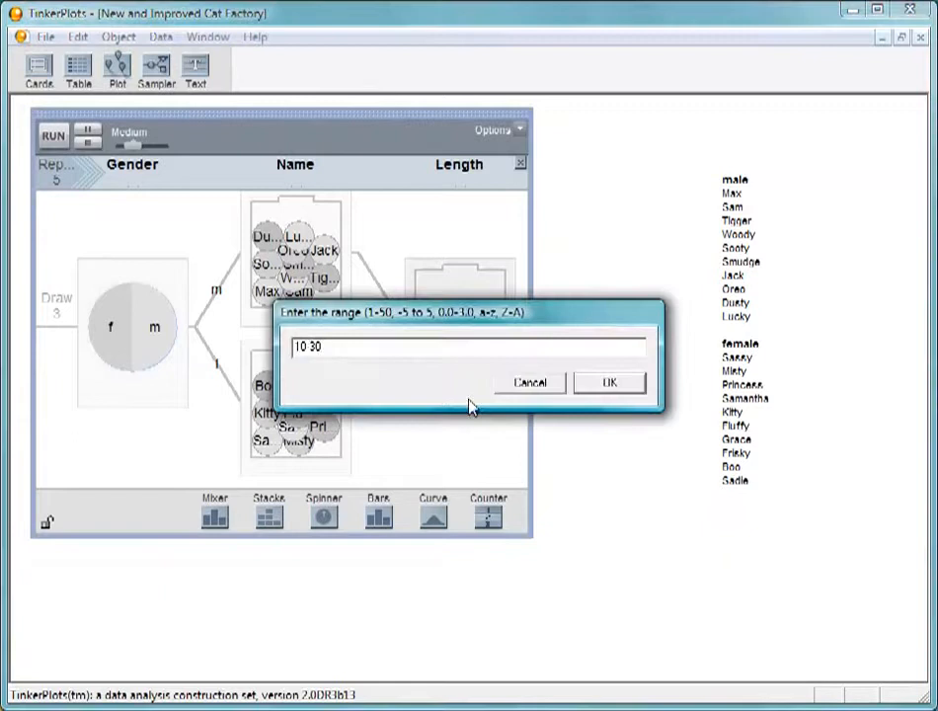
{"action": "left_click", "coordinate": [607, 386]}
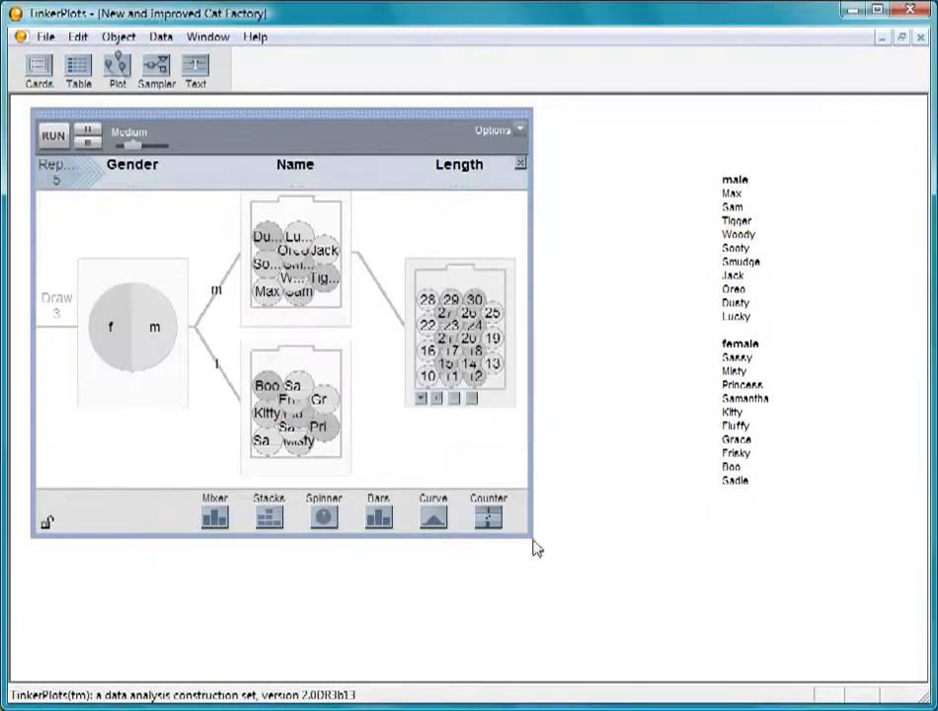
{"action": "left_click_drag", "start_coordinate": [531, 541], "coordinate": [509, 637]}
Step: Examine the Length plot in the CatFactory document and return to the New and Improved Cat Factory document
{"action": "left_click", "coordinate": [207, 37]}
{"action": "left_click", "coordinate": [192, 166]}
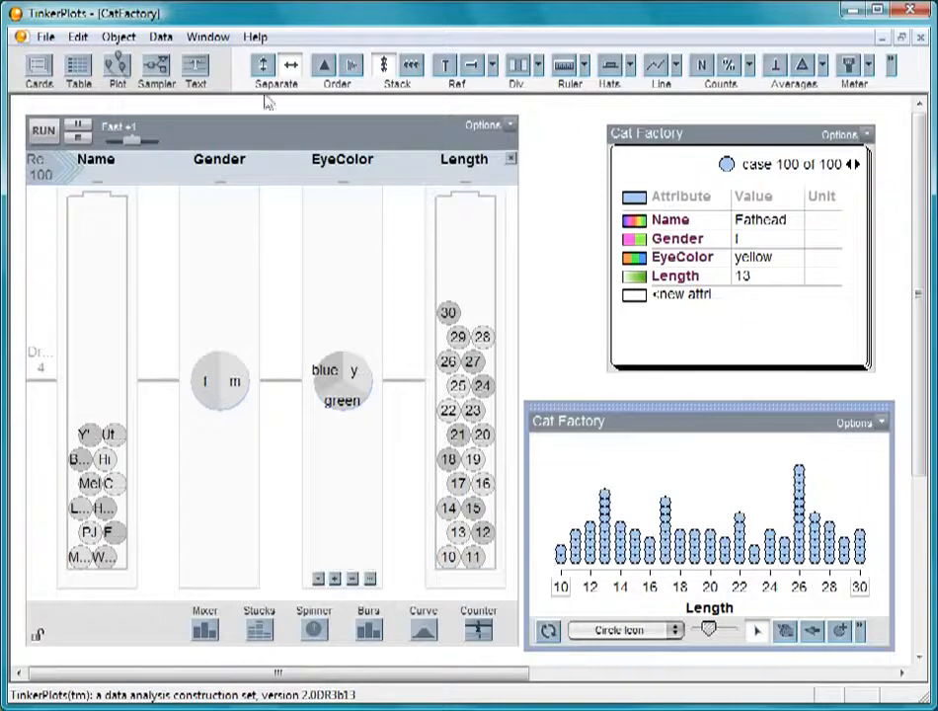
{"action": "left_click", "coordinate": [213, 39]}
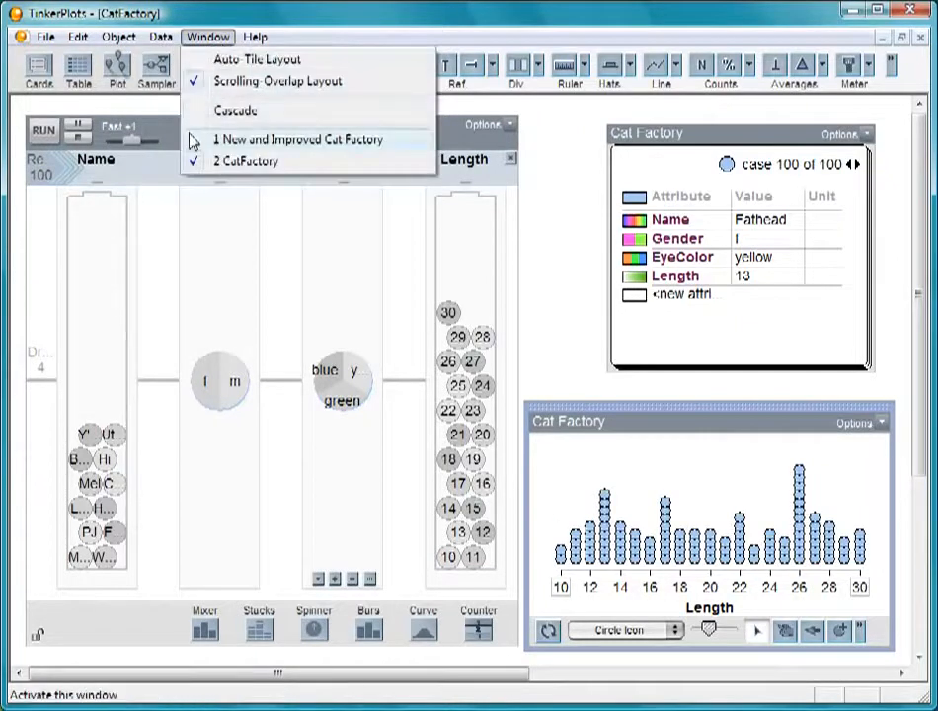
{"action": "left_click", "coordinate": [257, 140]}
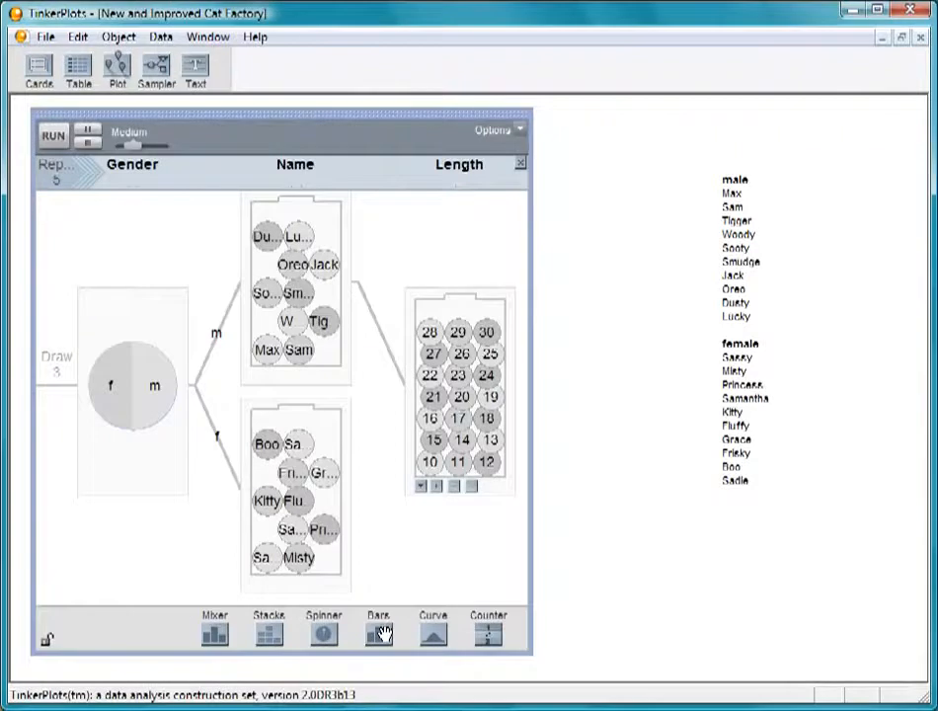
Step: Change the Length mixer to a bars device and shape its bars into a hump peaking near the middle
{"action": "left_click_drag", "start_coordinate": [381, 634], "coordinate": [473, 450]}
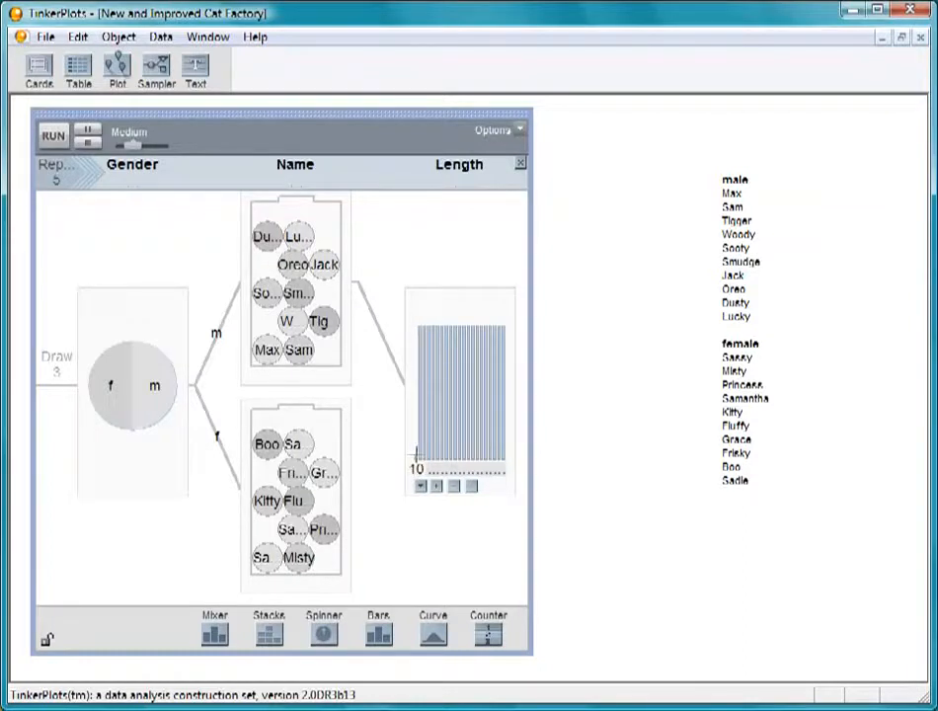
{"action": "mouse_move", "coordinate": [423, 450]}
{"action": "left_mouse_down"}
{"action": "mouse_move", "coordinate": [465, 327]}
{"action": "mouse_move", "coordinate": [505, 467]}
{"action": "left_mouse_up"}
Step: Add a Length bars device on the f branch with range 10 to 30, and shape its bars into a hump peaking at shorter lengths
{"action": "left_click_drag", "start_coordinate": [215, 632], "coordinate": [358, 502]}
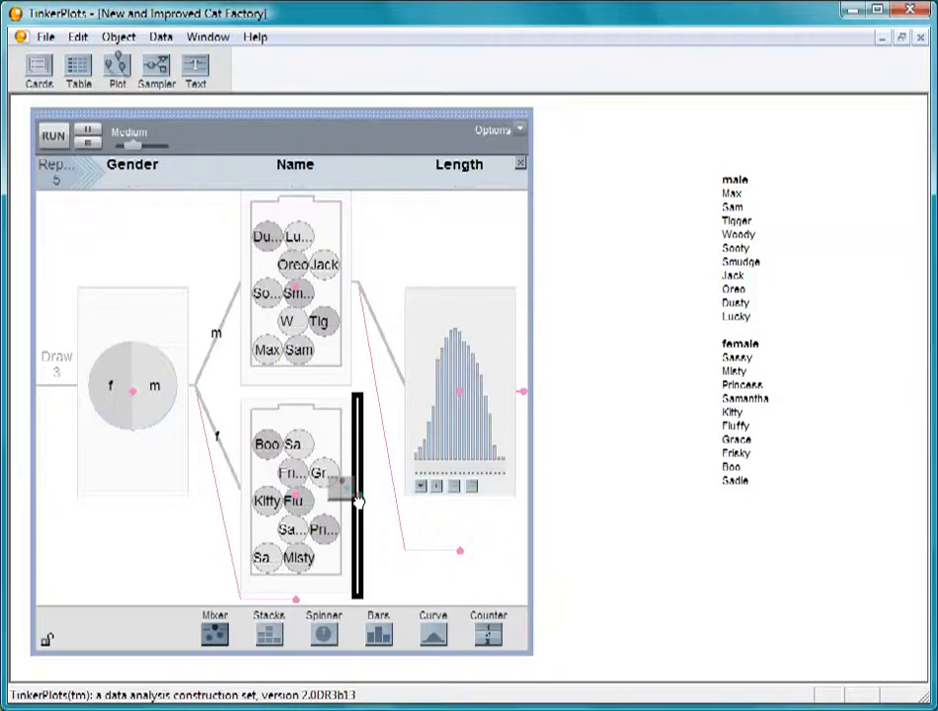
{"action": "mouse_move", "coordinate": [359, 502]}
{"action": "left_mouse_down"}
{"action": "mouse_move", "coordinate": [414, 536]}
{"action": "mouse_move", "coordinate": [361, 496]}
{"action": "mouse_move", "coordinate": [365, 505]}
{"action": "left_mouse_up"}
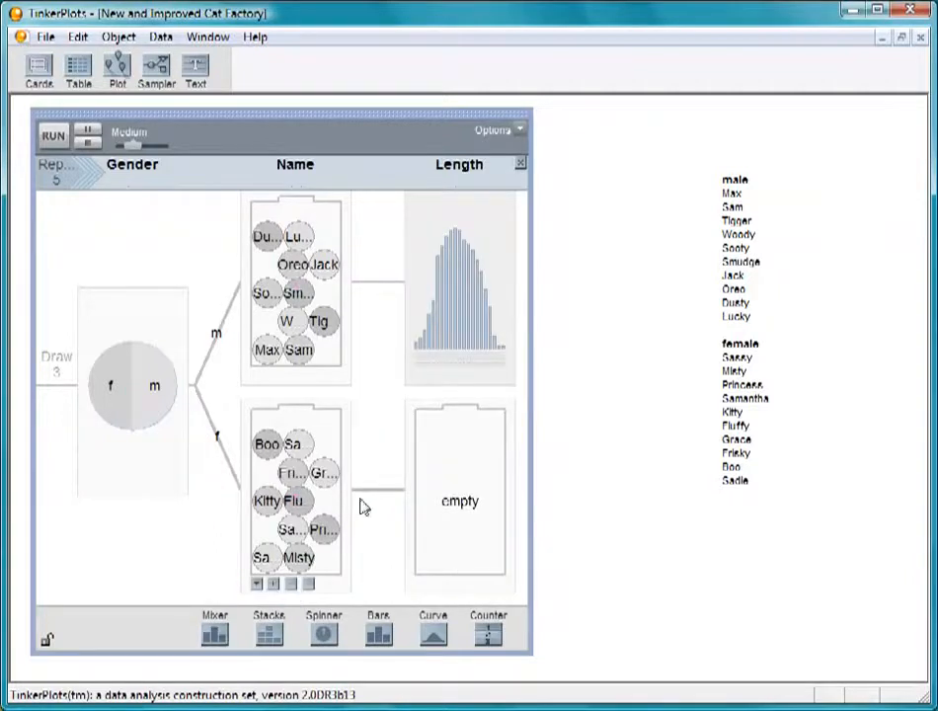
{"action": "left_click", "coordinate": [456, 573]}
{"action": "type", "text": "10 30"}
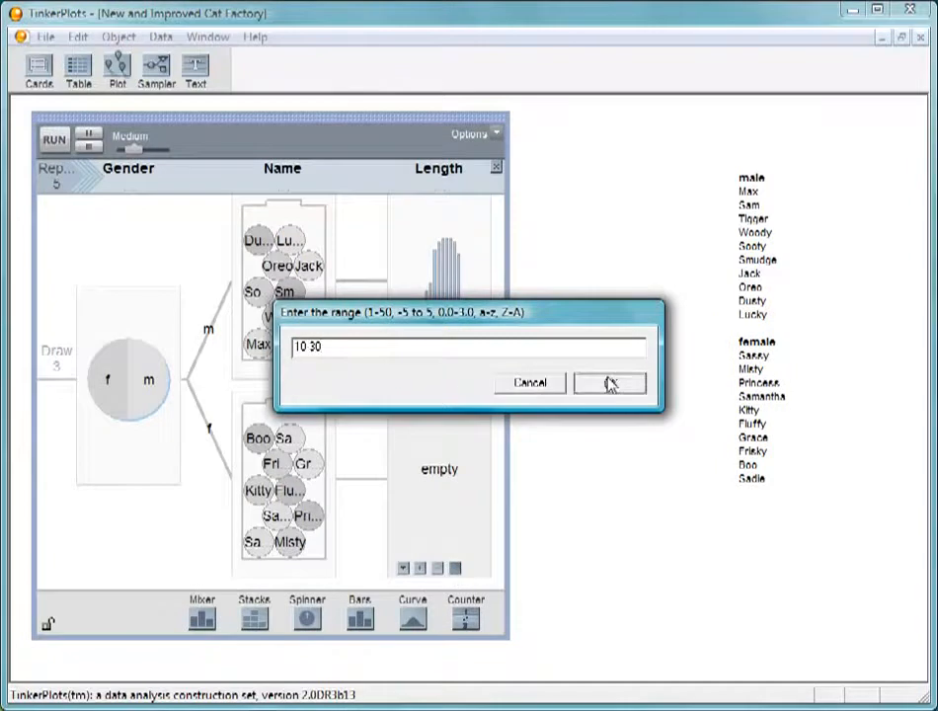
{"action": "left_click", "coordinate": [610, 384]}
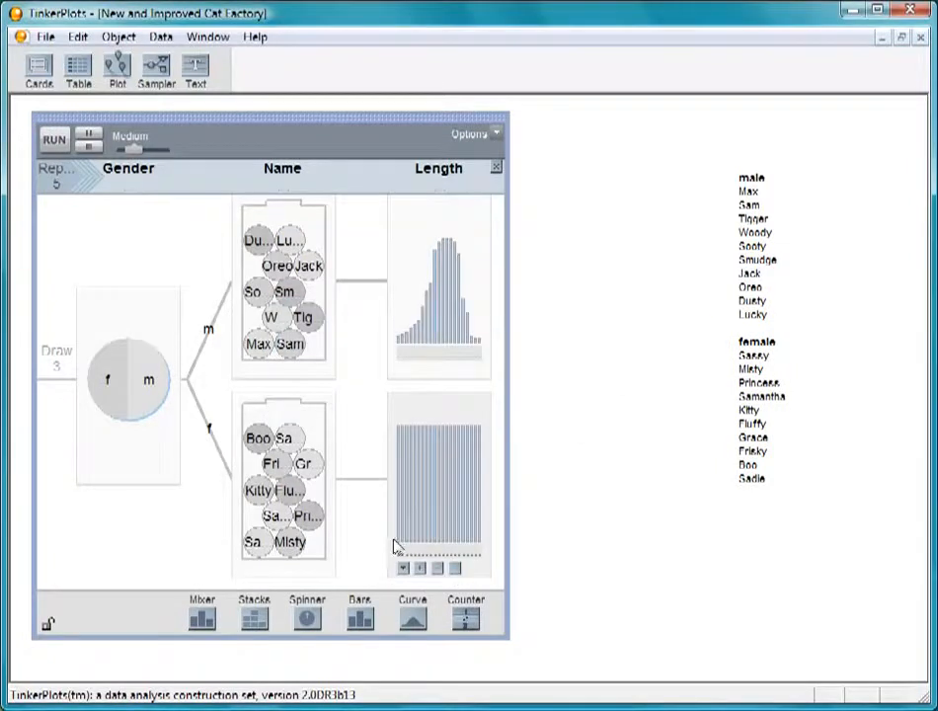
{"action": "mouse_move", "coordinate": [393, 541]}
{"action": "left_mouse_down"}
{"action": "mouse_move", "coordinate": [407, 538]}
{"action": "mouse_move", "coordinate": [411, 450]}
{"action": "mouse_move", "coordinate": [423, 433]}
{"action": "mouse_move", "coordinate": [455, 456]}
{"action": "mouse_move", "coordinate": [476, 533]}
{"action": "mouse_move", "coordinate": [489, 540]}
{"action": "left_mouse_up"}
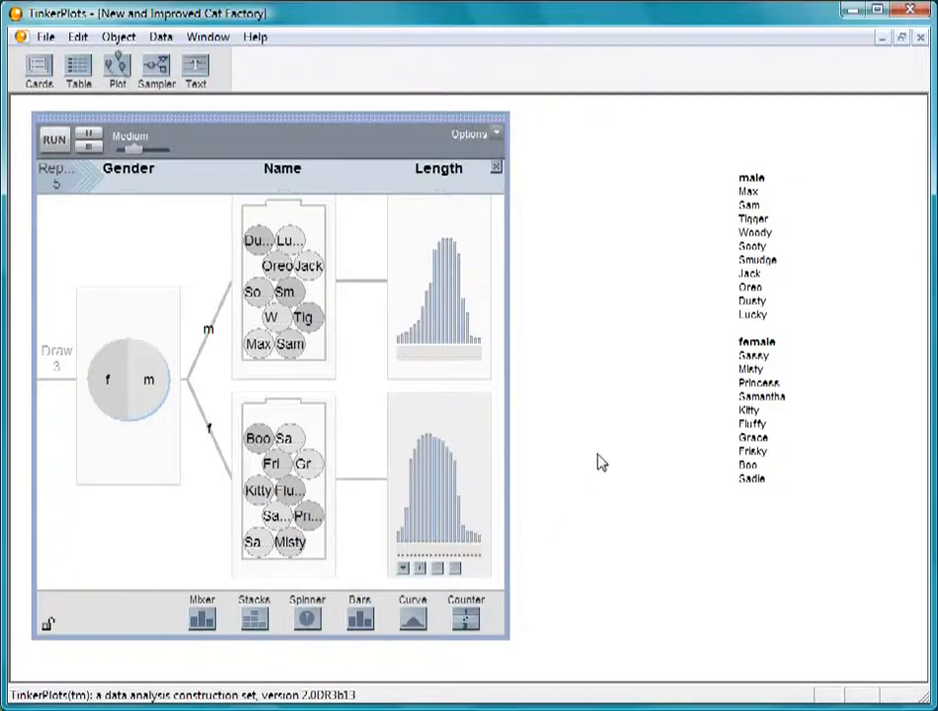
Step: Add a spinner after the Length devices, widen the sampler, and name the new attribute Eyecolor
{"action": "left_click_drag", "start_coordinate": [202, 621], "coordinate": [493, 313]}
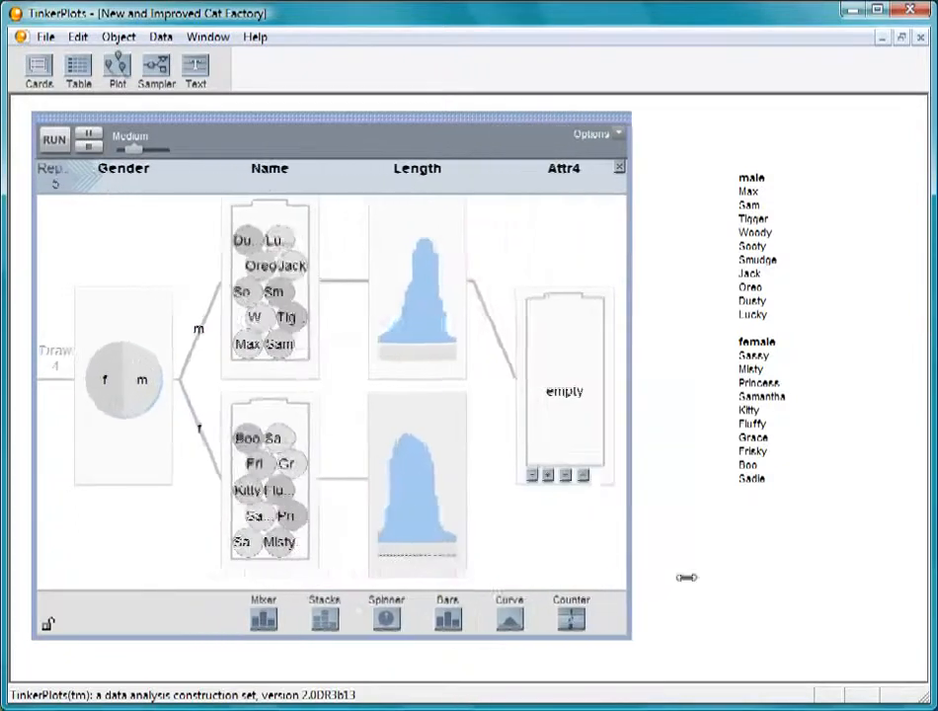
{"action": "left_click", "coordinate": [727, 169]}
{"action": "type", "text": "E"}
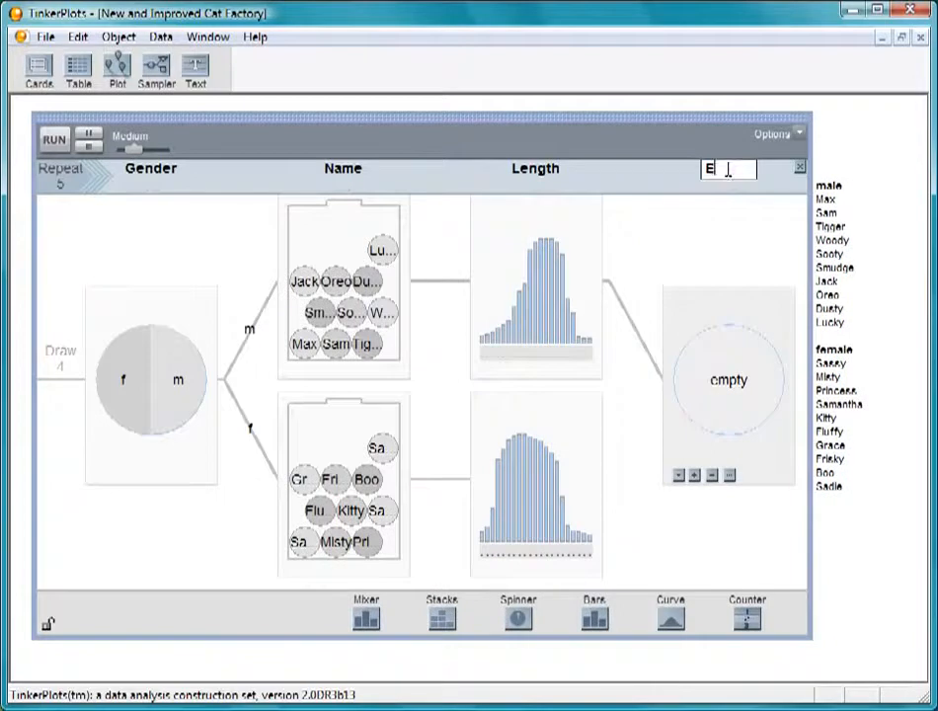
{"action": "type", "text": "yecolor"}
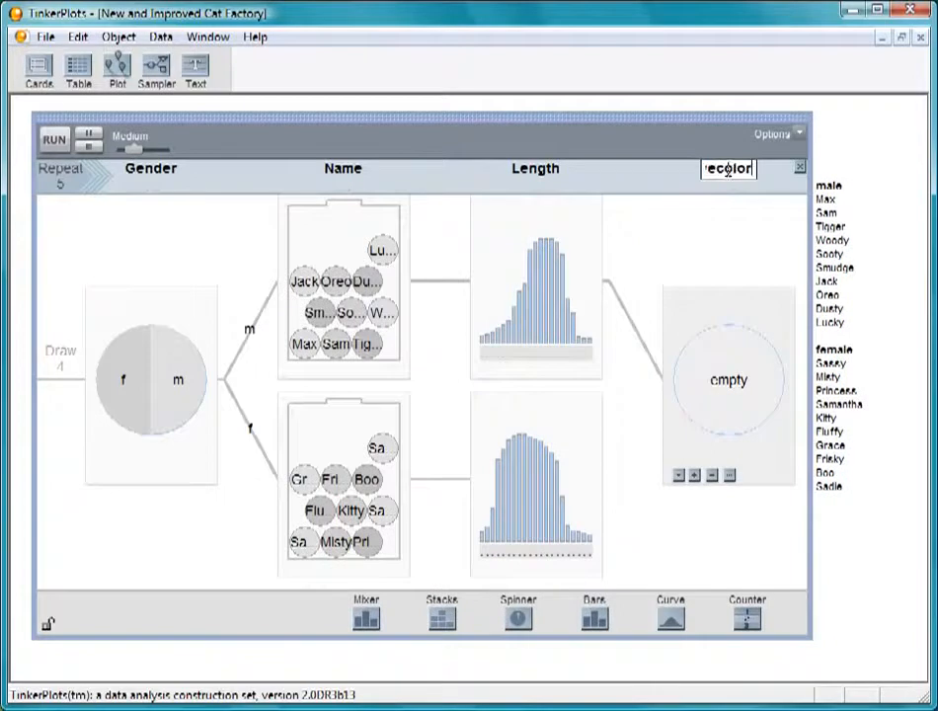
Step: Add two slices to the Eyecolor spinner and label them blue and green
{"action": "left_click", "coordinate": [694, 476]}
{"action": "double_click", "coordinate": [729, 408]}
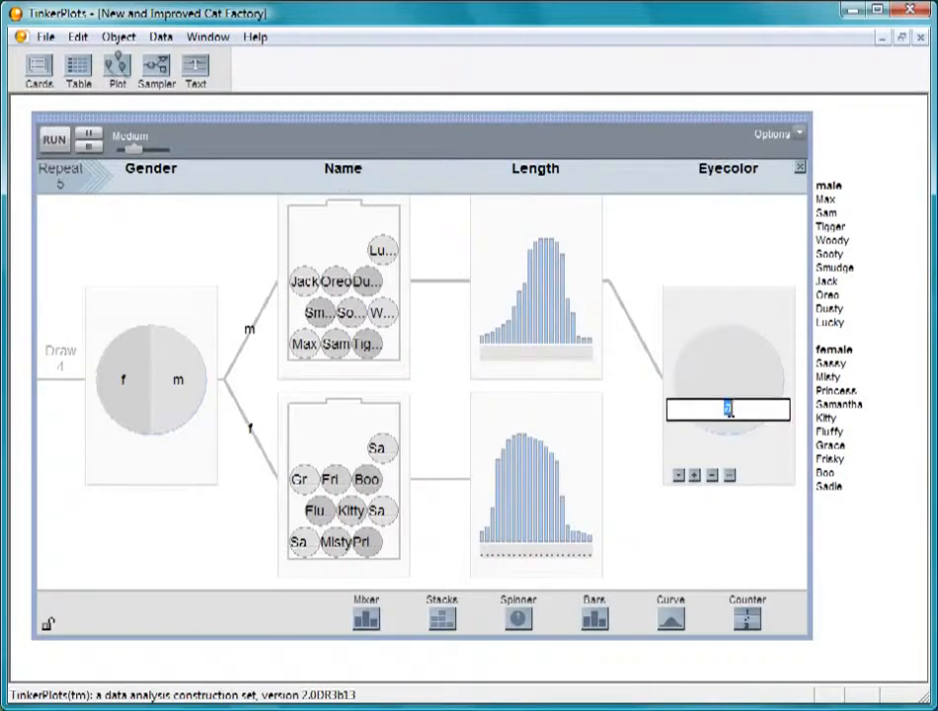
{"action": "type", "text": "blue"}
{"action": "key", "text": "Return"}
{"action": "left_click", "coordinate": [694, 476]}
{"action": "double_click", "coordinate": [702, 380]}
{"action": "type", "text": "green"}
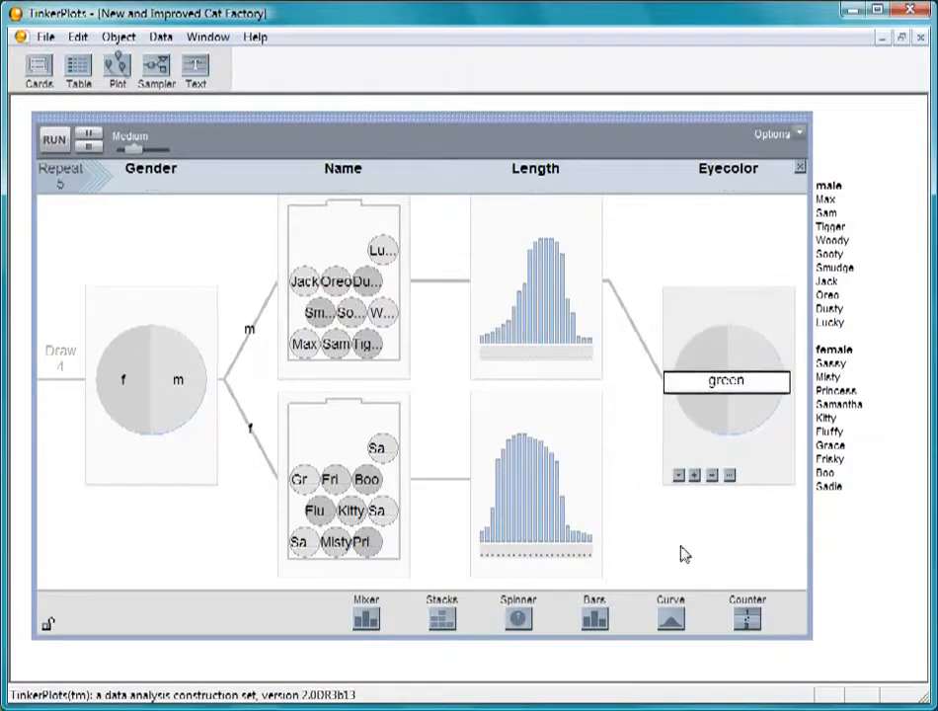
{"action": "key", "text": "Return"}
Step: Add a yellow slice to the Eyecolor spinner, and resize the slices so blue is smallest and yellow and green are larger
{"action": "left_click", "coordinate": [695, 477]}
{"action": "double_click", "coordinate": [705, 365]}
{"action": "type", "text": "yellow"}
{"action": "key", "text": "Return"}
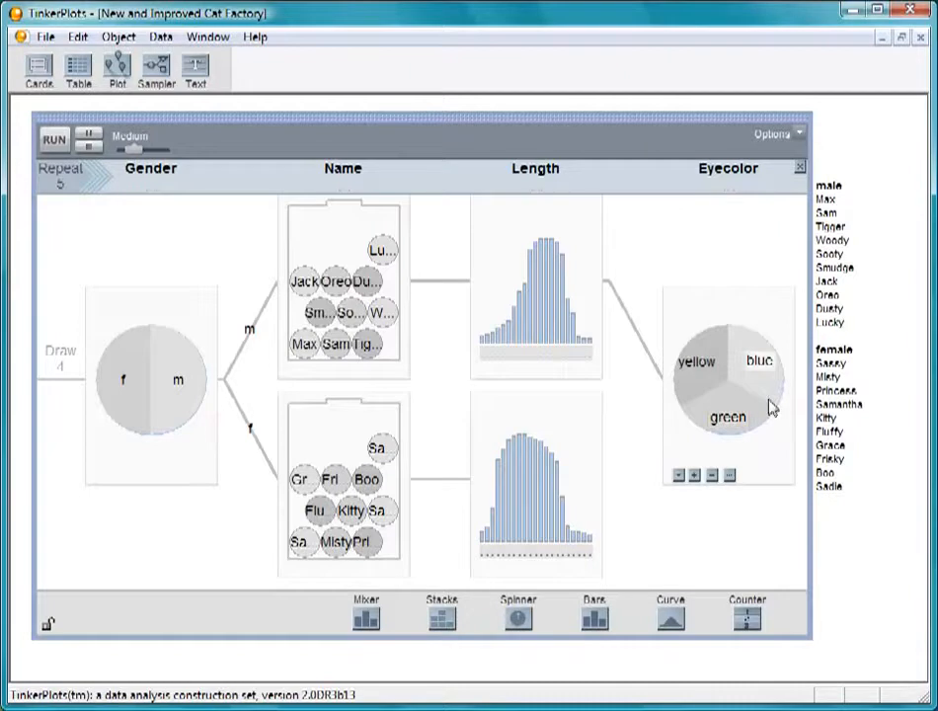
{"action": "left_click_drag", "start_coordinate": [765, 399], "coordinate": [772, 337]}
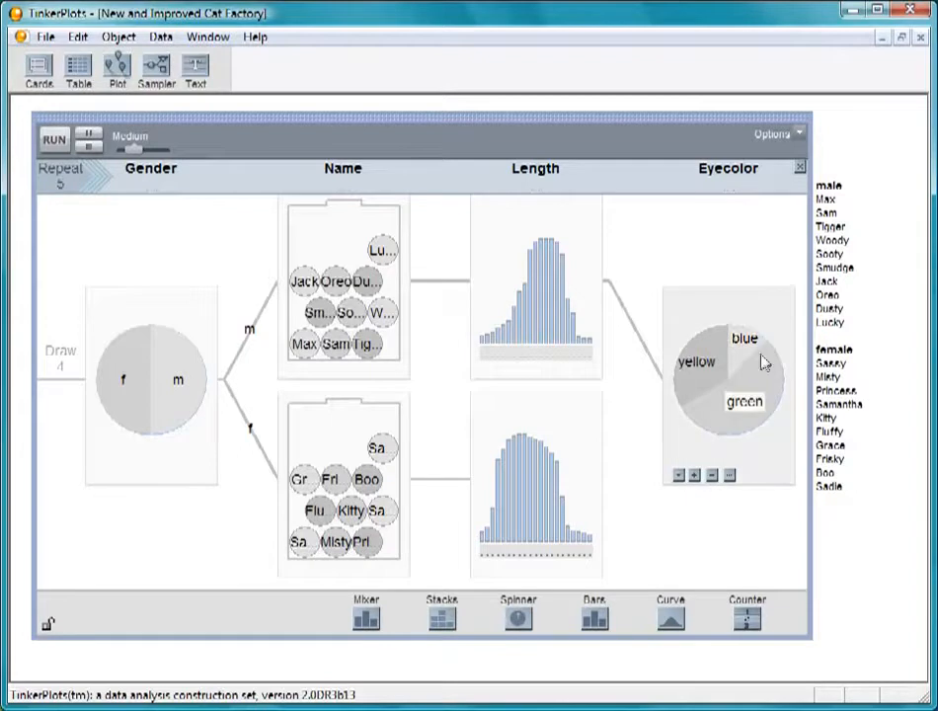
{"action": "left_click_drag", "start_coordinate": [700, 397], "coordinate": [712, 415]}
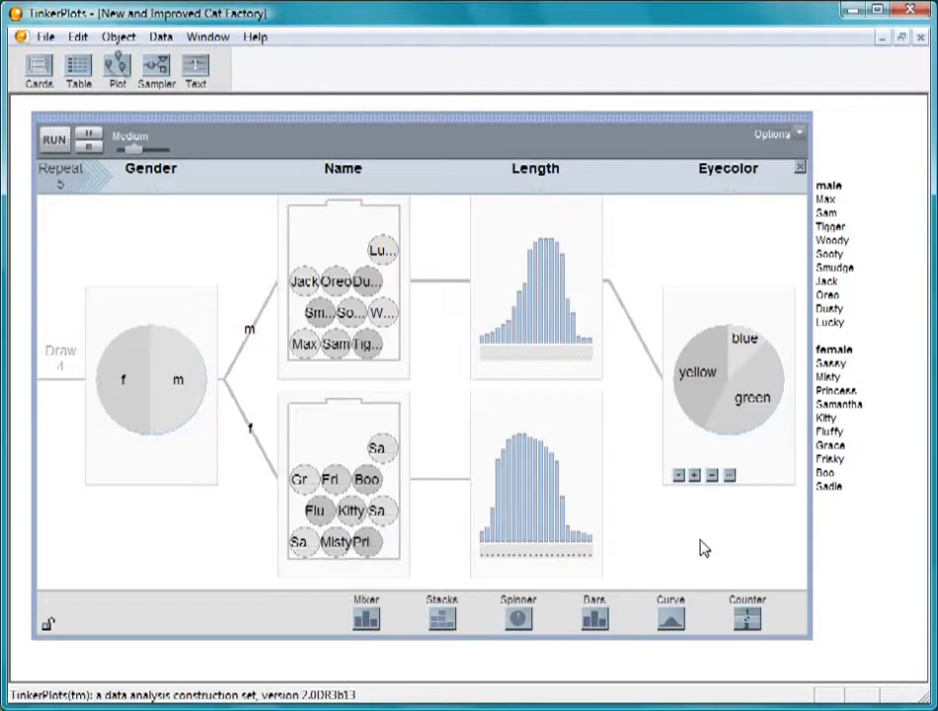
Step: Add a mixer after the f branch's Length bars and merge it with the Eyecolor spinner above
{"action": "left_click_drag", "start_coordinate": [360, 621], "coordinate": [610, 504]}
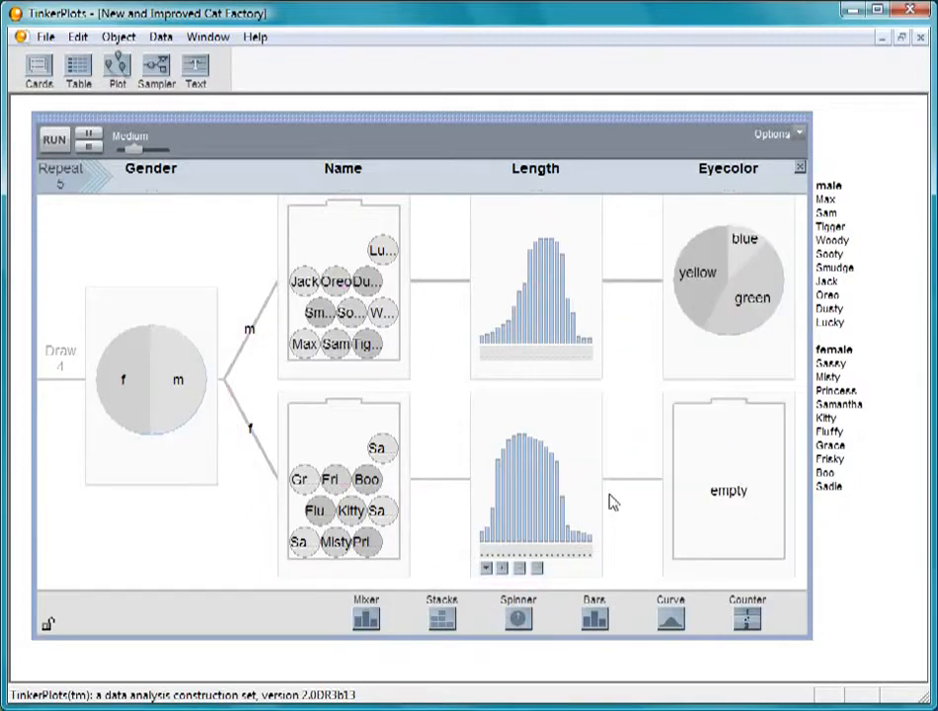
{"action": "left_click", "coordinate": [718, 519]}
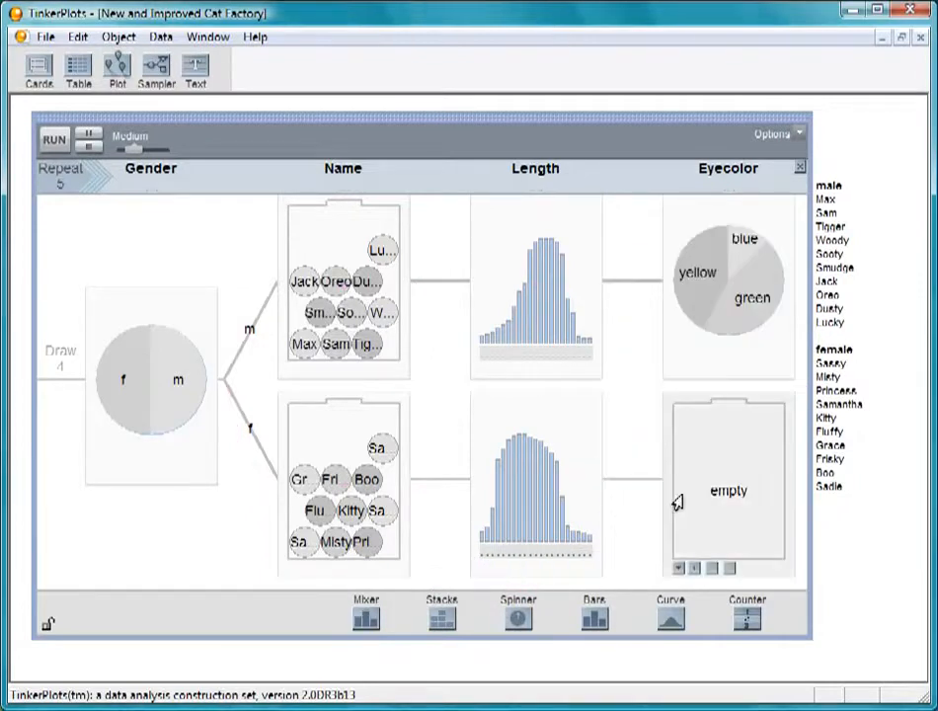
{"action": "left_click", "coordinate": [680, 569]}
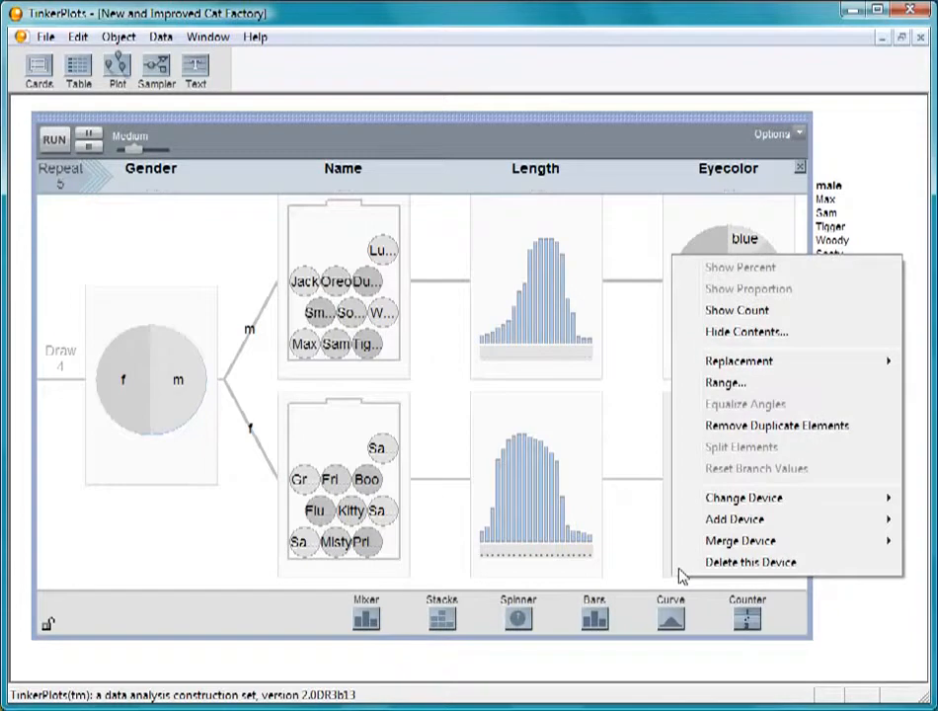
{"action": "mouse_move", "coordinate": [691, 540]}
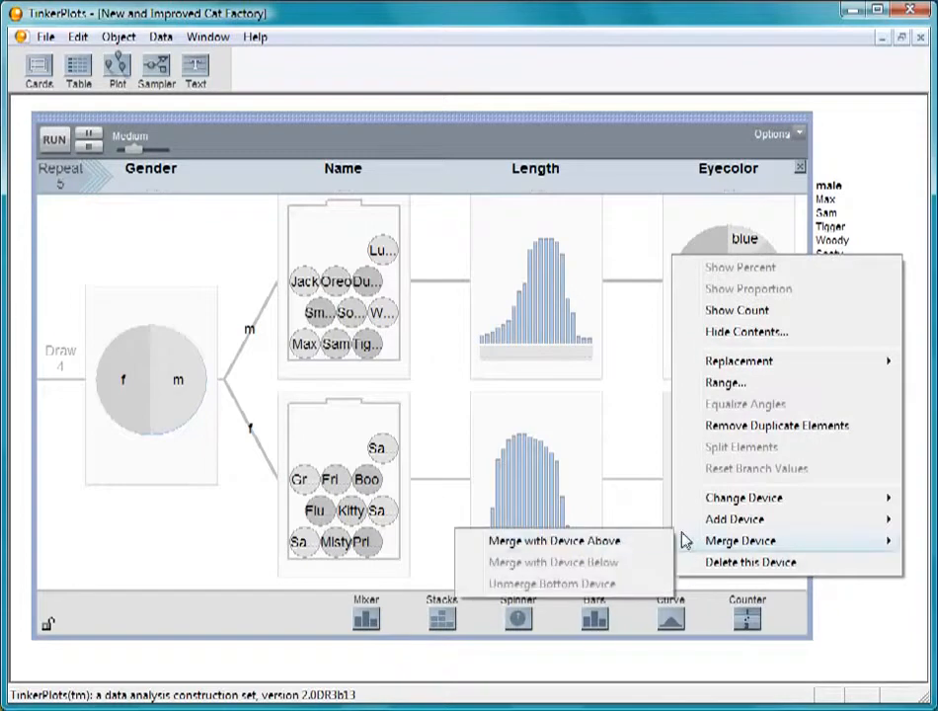
{"action": "left_click", "coordinate": [636, 548]}
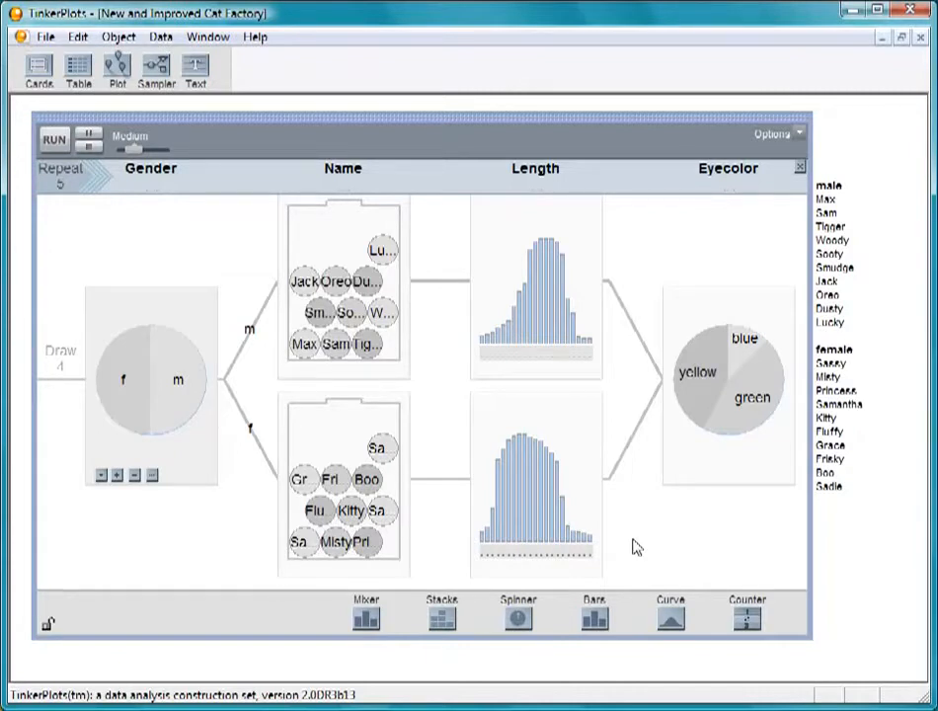
Step: Set the sampler to repeat 1000 times and run it at the Fastest speed
{"action": "left_click", "coordinate": [62, 182]}
{"action": "type", "text": "100"}
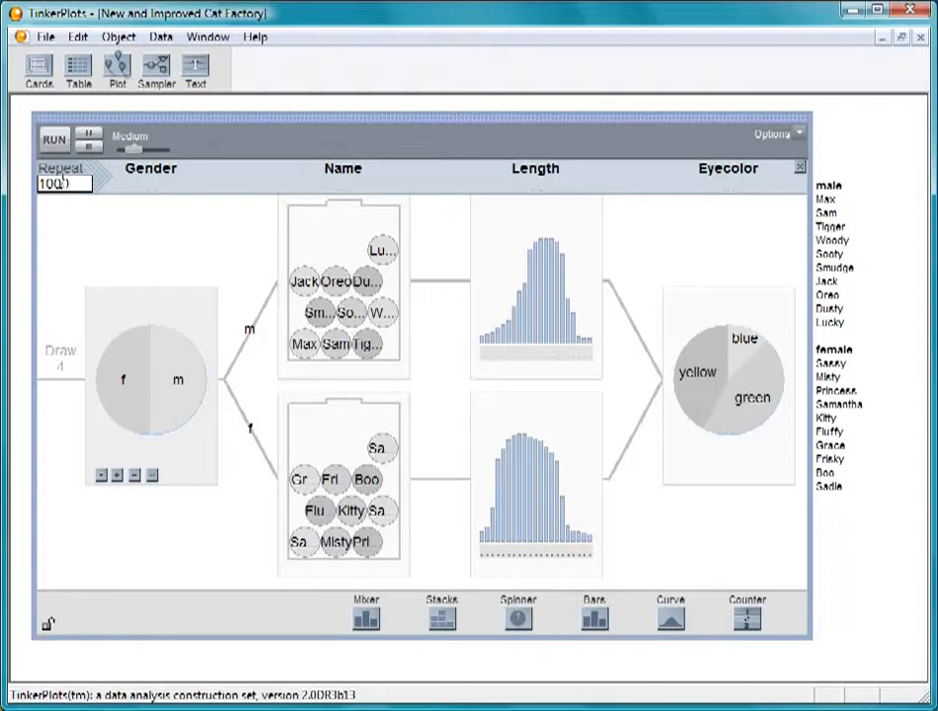
{"action": "type", "text": "0"}
{"action": "left_click", "coordinate": [55, 139]}
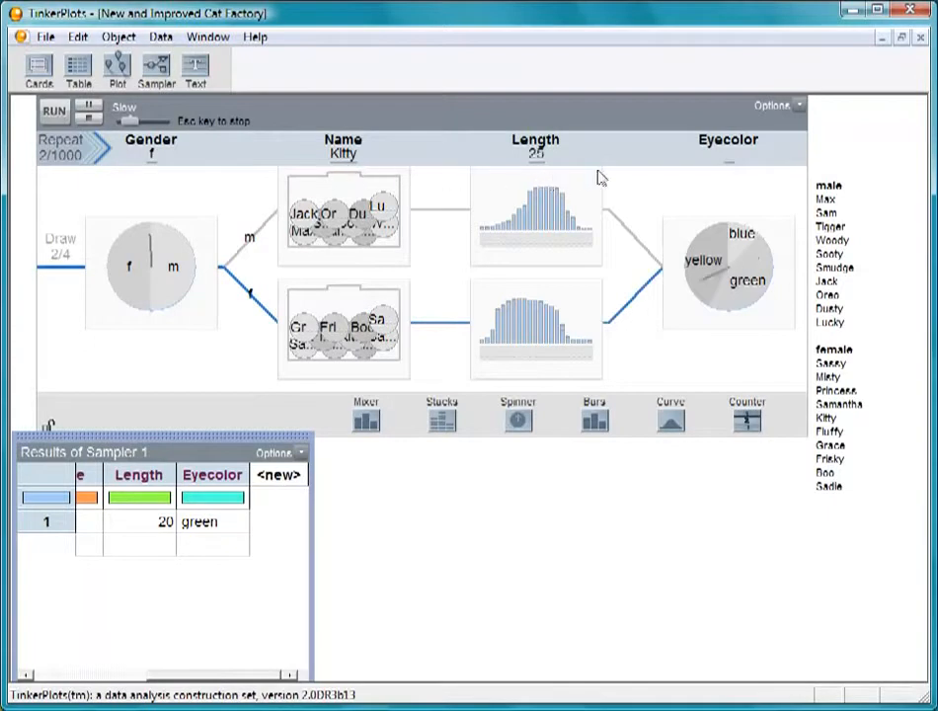
{"action": "left_click_drag", "start_coordinate": [129, 120], "coordinate": [160, 121]}
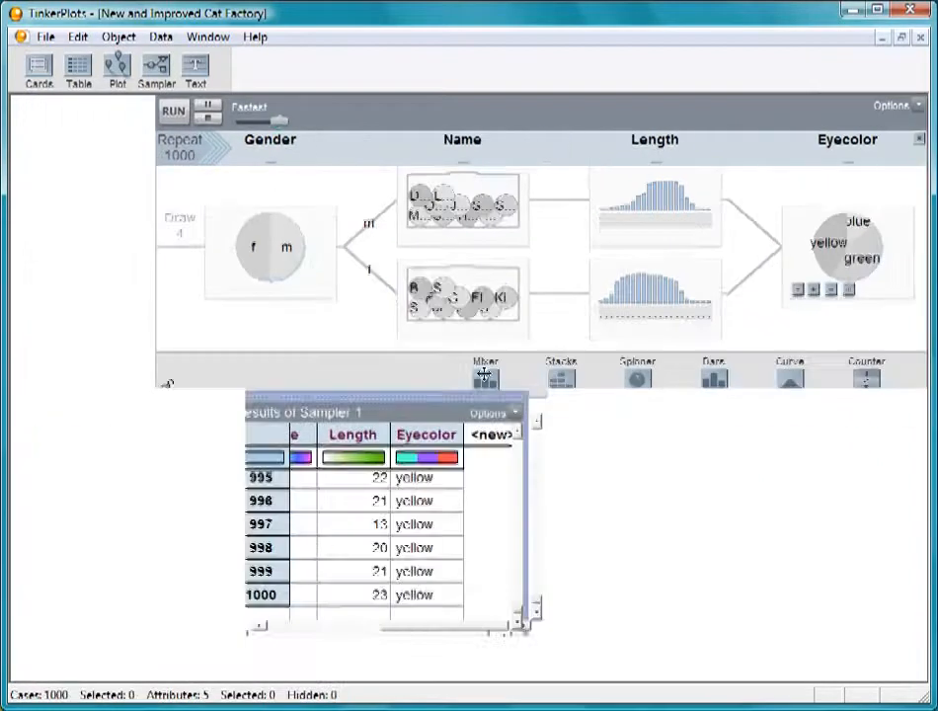
Step: Shrink the sampler to fit beside the results table, and add an enlarged plot below the table
{"action": "left_click_drag", "start_coordinate": [486, 377], "coordinate": [865, 155]}
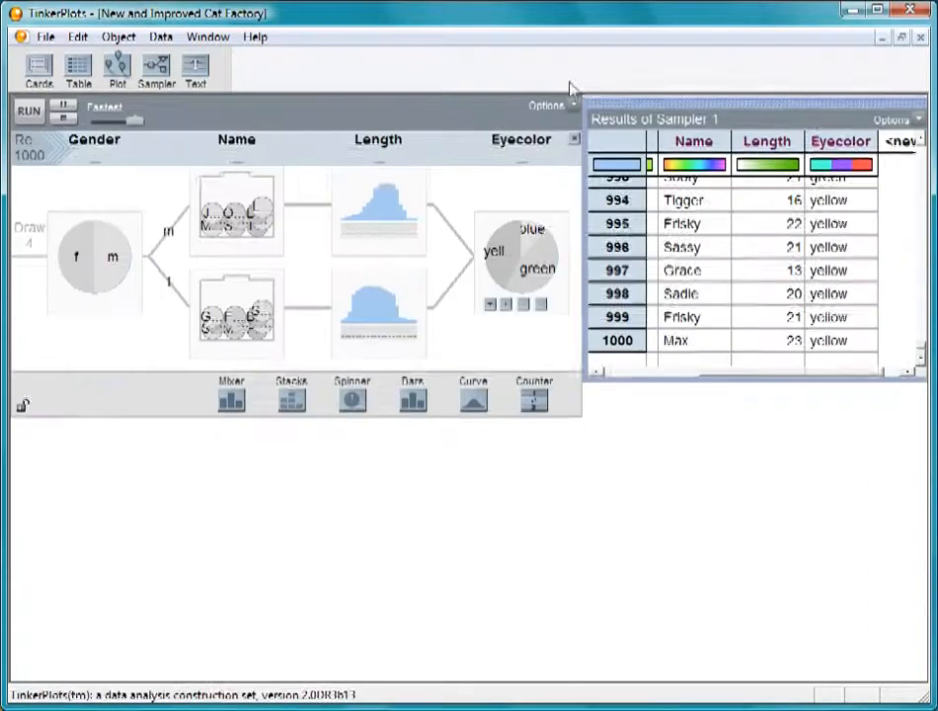
{"action": "left_click_drag", "start_coordinate": [579, 237], "coordinate": [479, 231]}
{"action": "left_click_drag", "start_coordinate": [116, 65], "coordinate": [488, 384]}
{"action": "left_click_drag", "start_coordinate": [743, 654], "coordinate": [926, 663]}
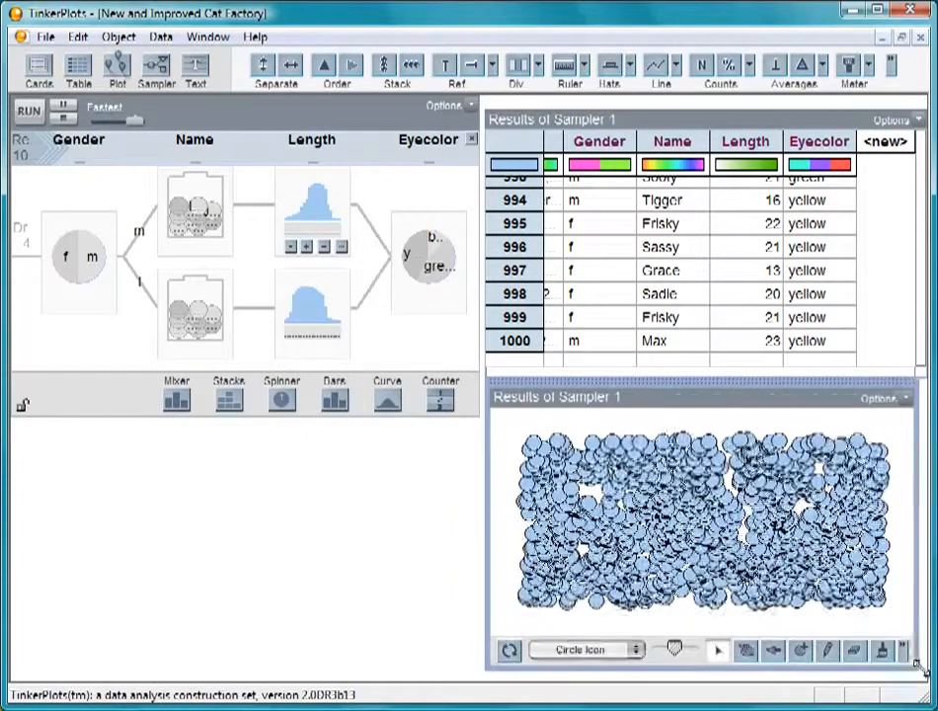
Step: Plot Length horizontally against Gender vertically, separate Length fully into a continuous scale, and stack the icons vertically
{"action": "left_click", "coordinate": [745, 142]}
{"action": "left_click_drag", "start_coordinate": [746, 141], "coordinate": [632, 619]}
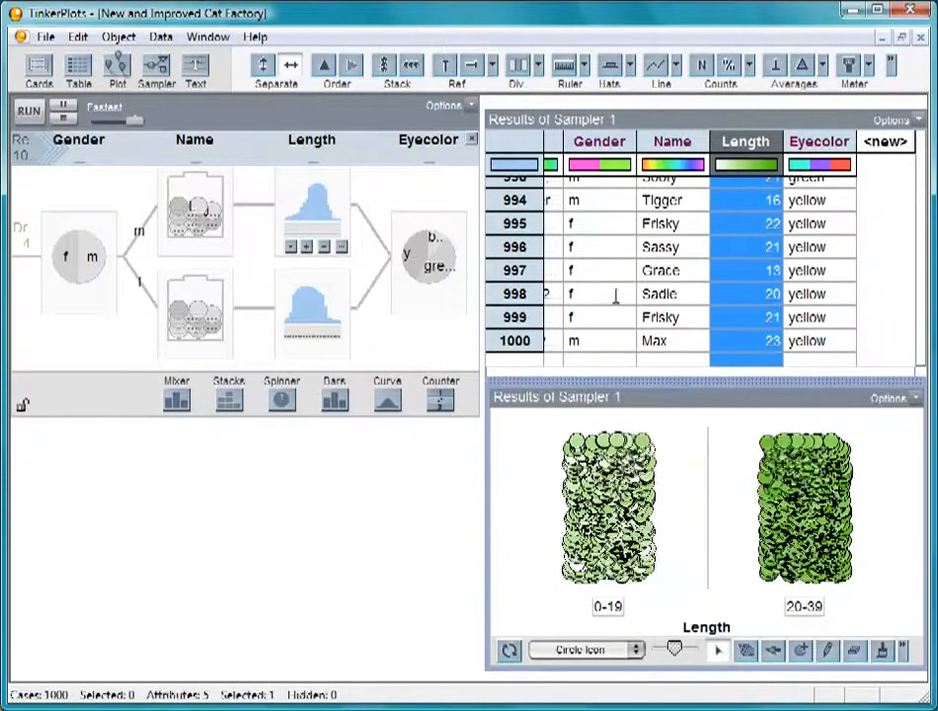
{"action": "left_click_drag", "start_coordinate": [599, 143], "coordinate": [496, 494]}
{"action": "left_click_drag", "start_coordinate": [647, 555], "coordinate": [837, 554]}
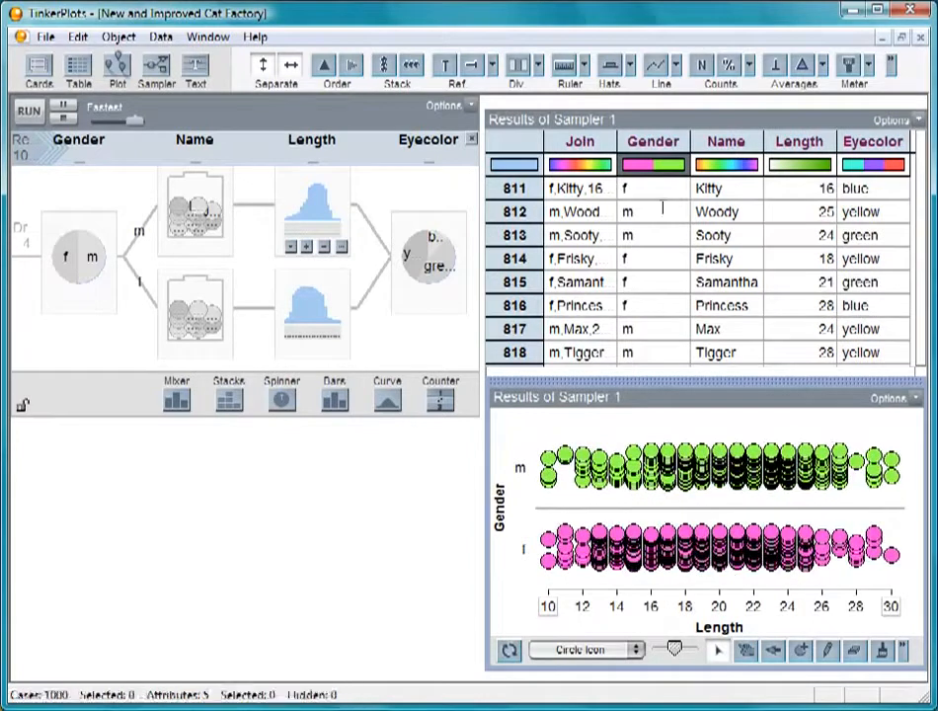
{"action": "left_click", "coordinate": [383, 71]}
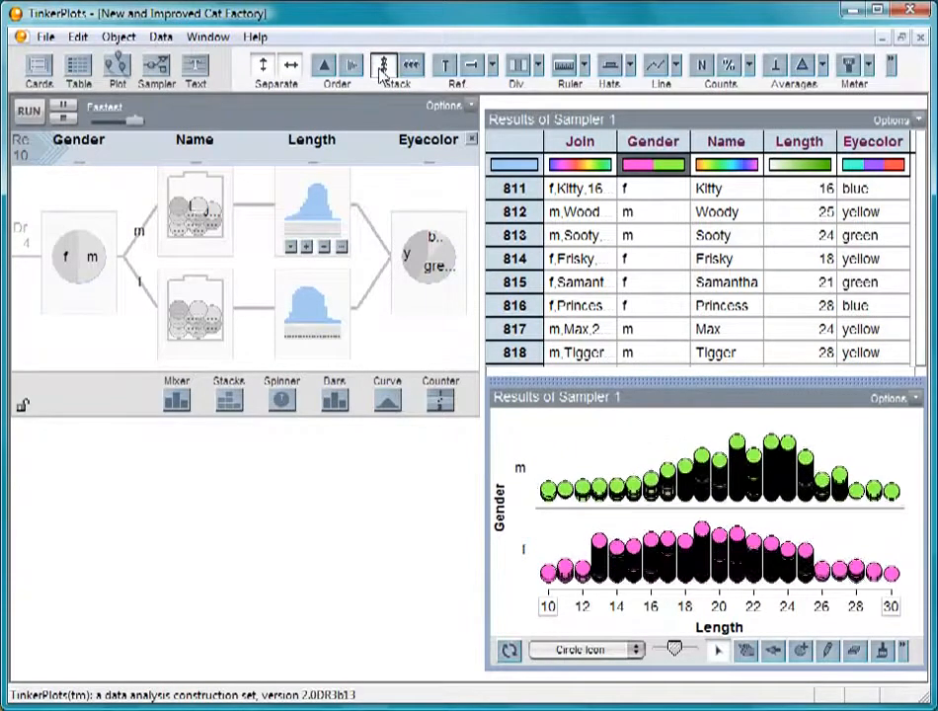